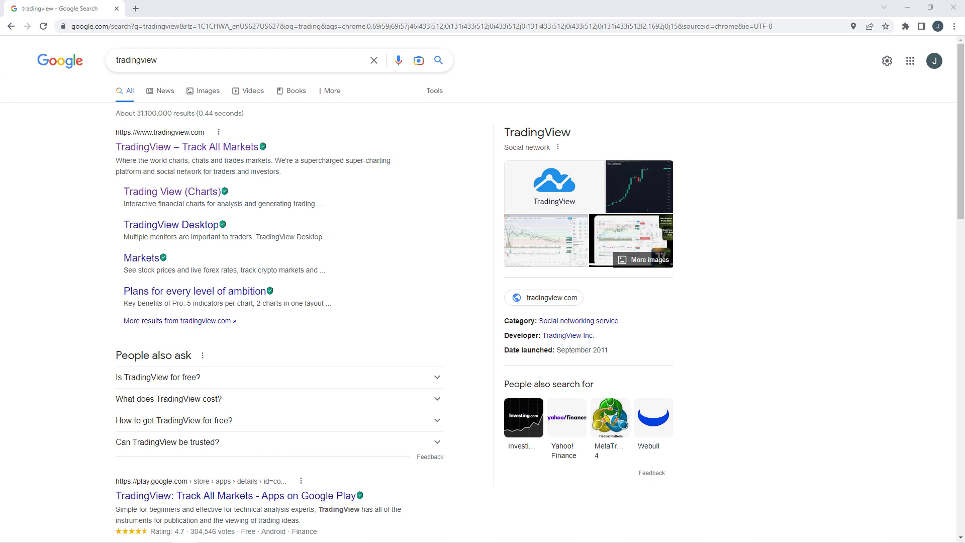
Step: Open the TradingView website from the search results and launch its Chart+ product
{"action": "left_click", "coordinate": [142, 150]}
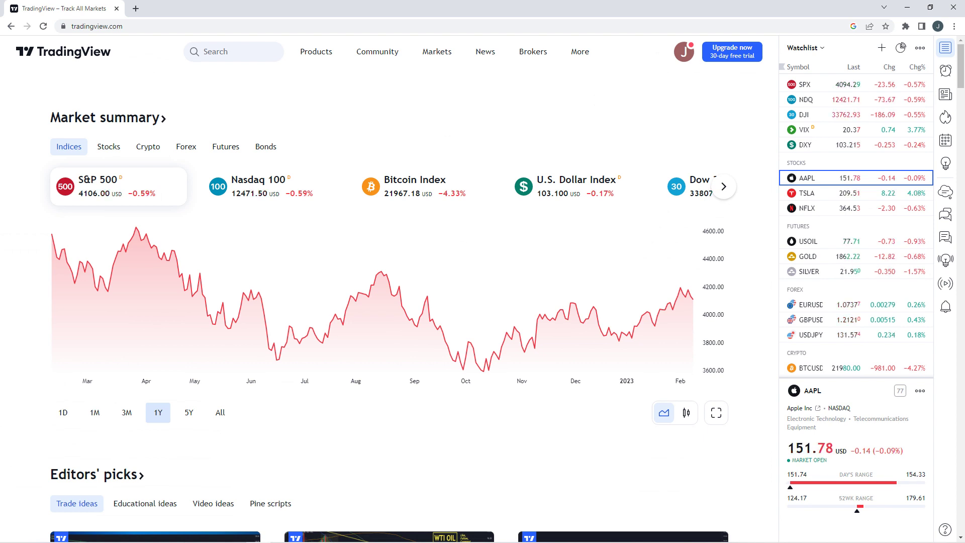
{"action": "mouse_move", "coordinate": [318, 55]}
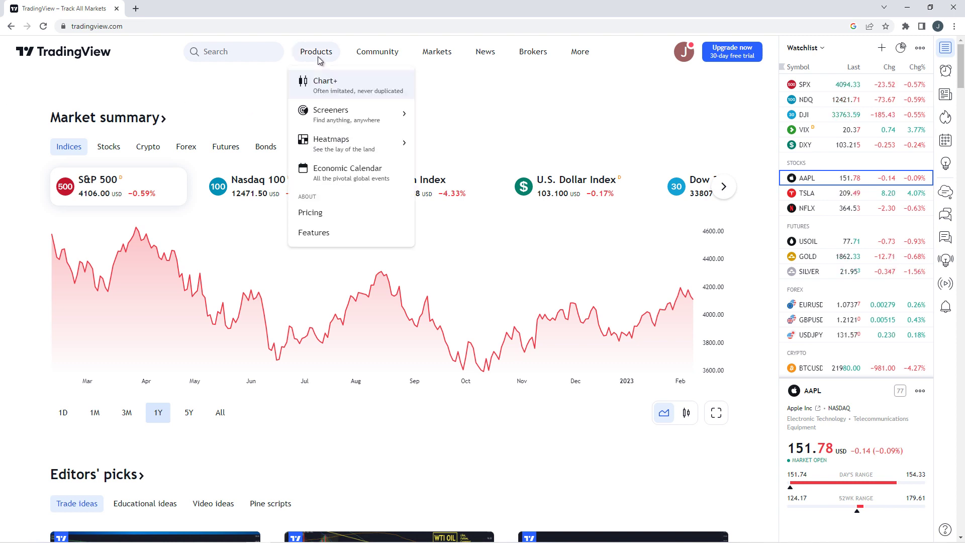
{"action": "left_click", "coordinate": [322, 95]}
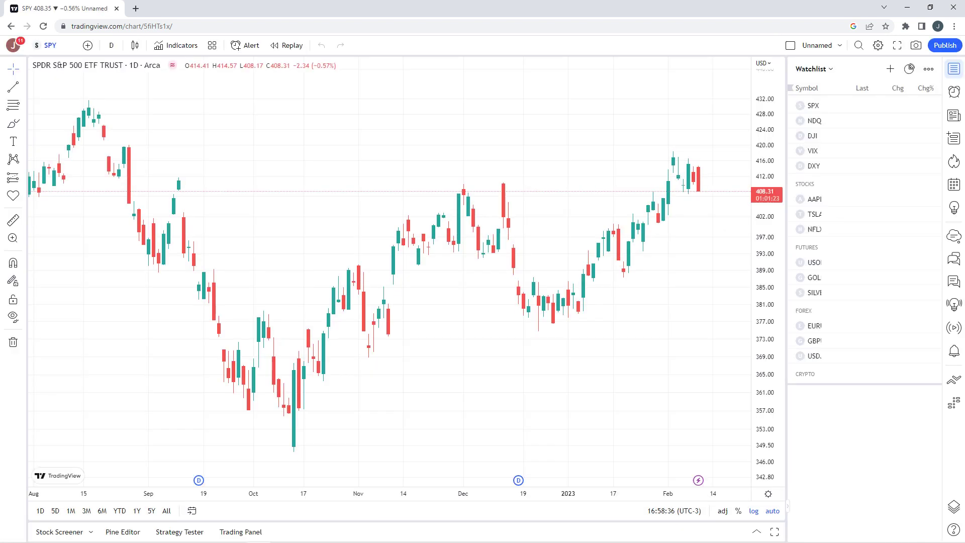
{"action": "left_click", "coordinate": [112, 46]}
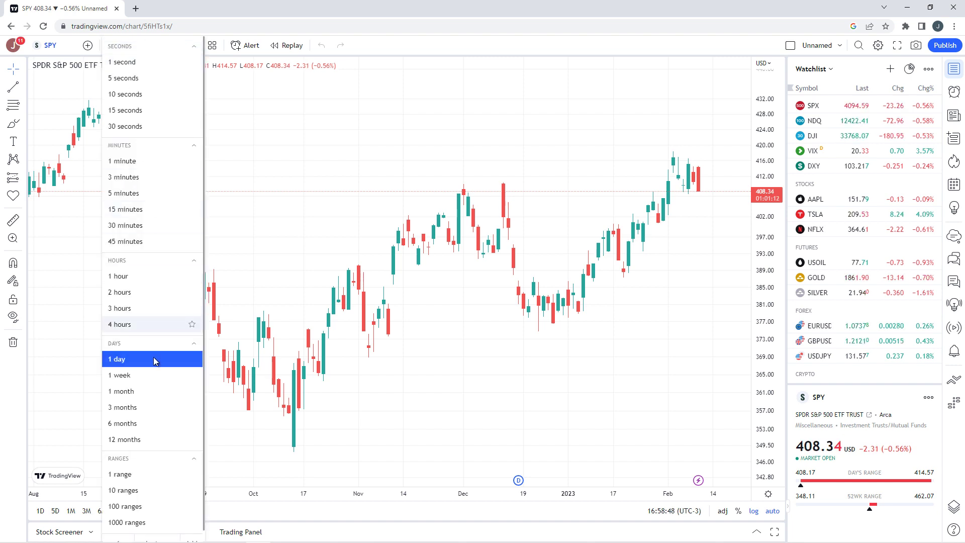
{"action": "left_click", "coordinate": [116, 47]}
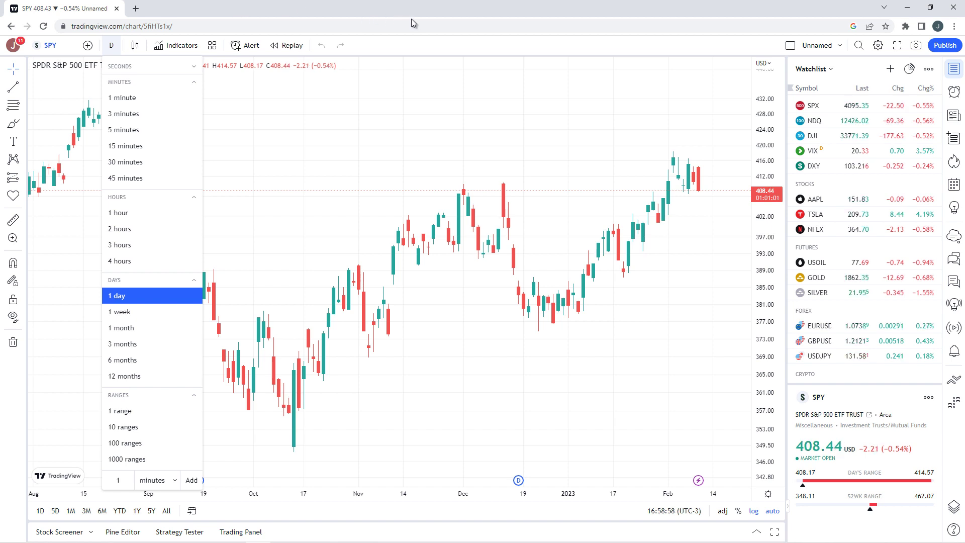
{"action": "left_click", "coordinate": [112, 48]}
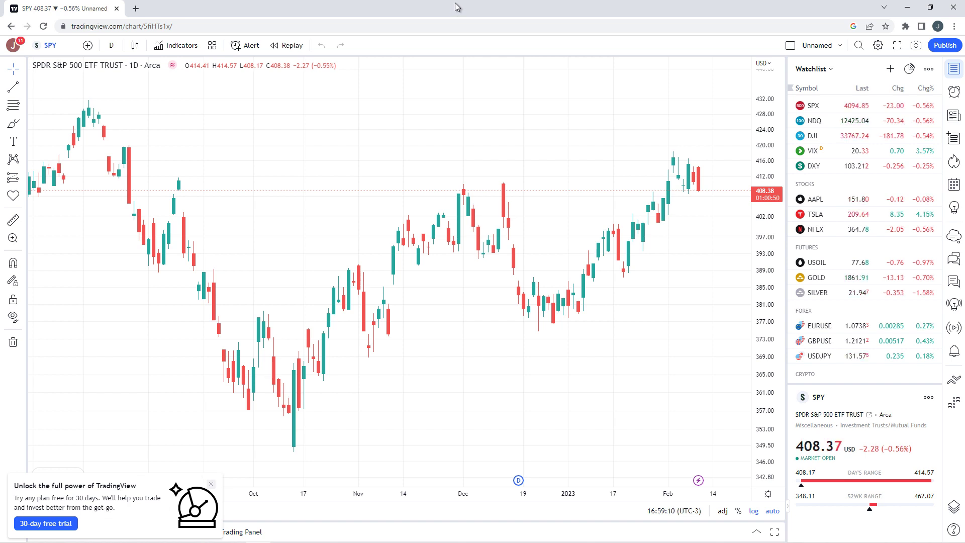
{"action": "left_click", "coordinate": [55, 46]}
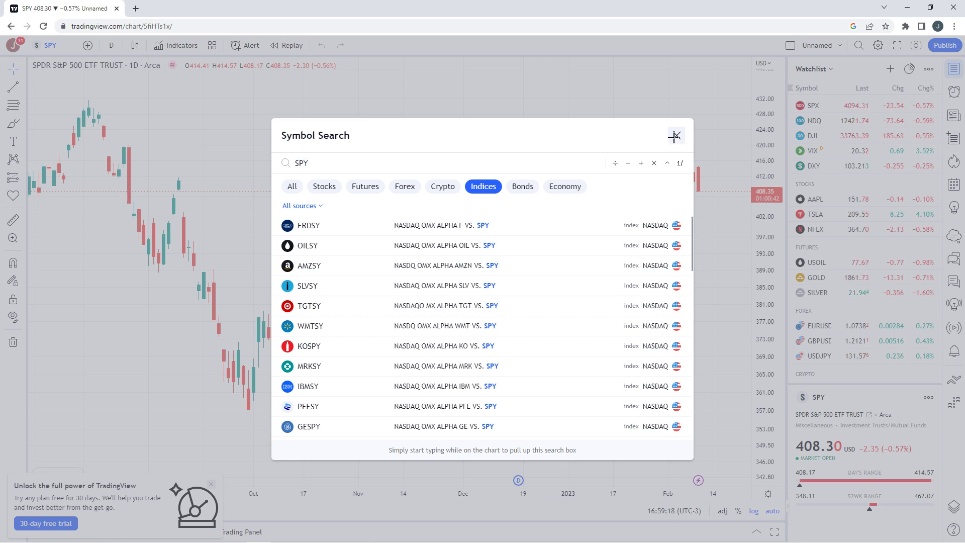
{"action": "left_click", "coordinate": [676, 137]}
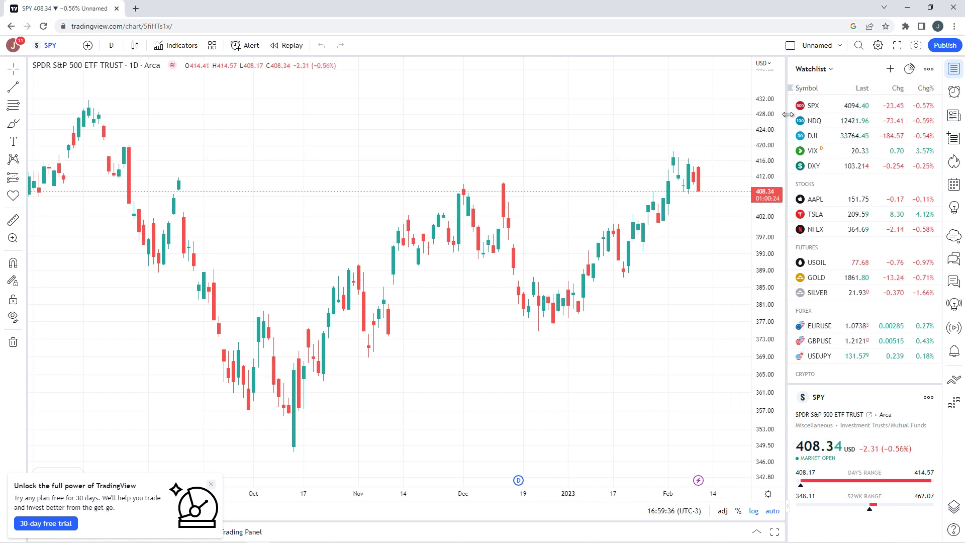
Step: Collapse the watchlist to widen the SPY chart and dismiss the free-trial offer
{"action": "left_click_drag", "start_coordinate": [788, 115], "coordinate": [931, 129]}
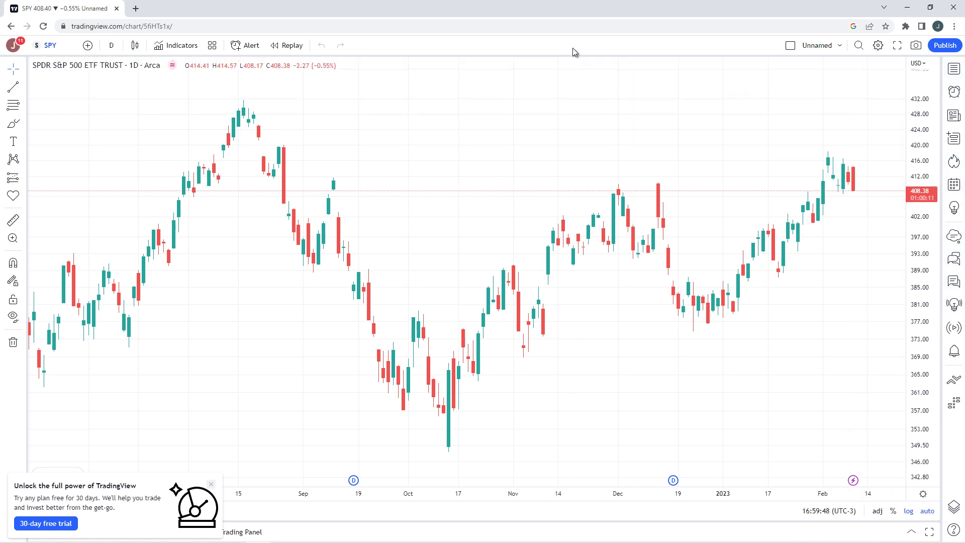
{"action": "left_click", "coordinate": [210, 484]}
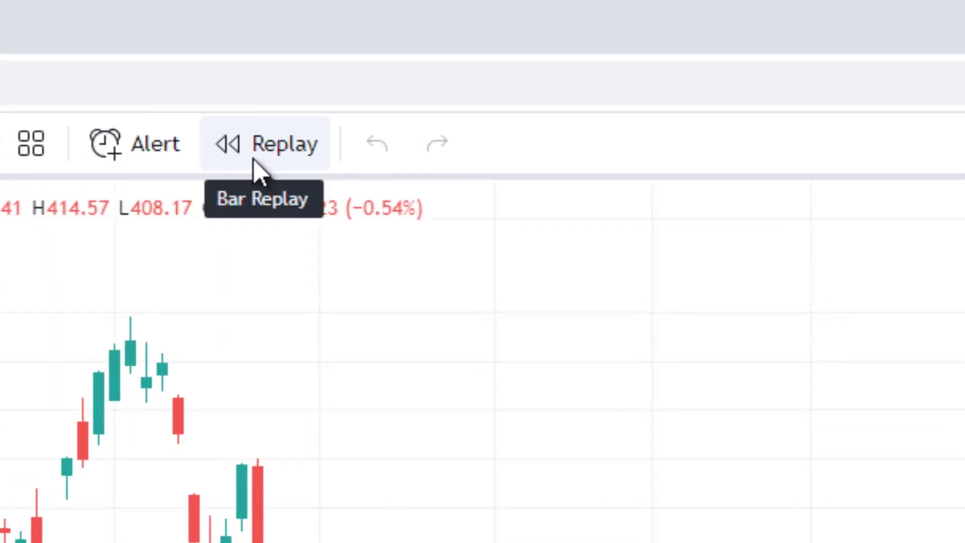
Step: Start a Bar Replay of the daily SPY chart from early June 2021
{"action": "left_click", "coordinate": [296, 153]}
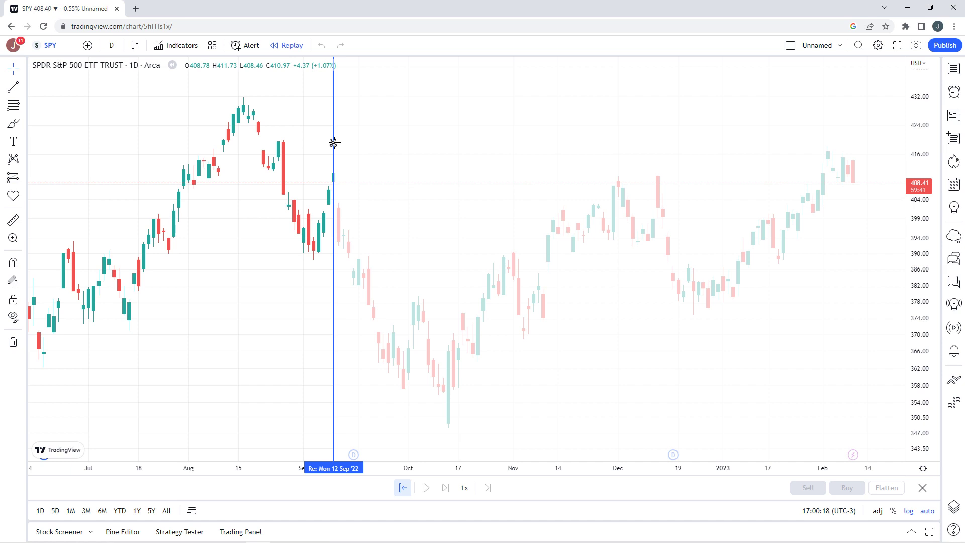
{"action": "left_click", "coordinate": [286, 44]}
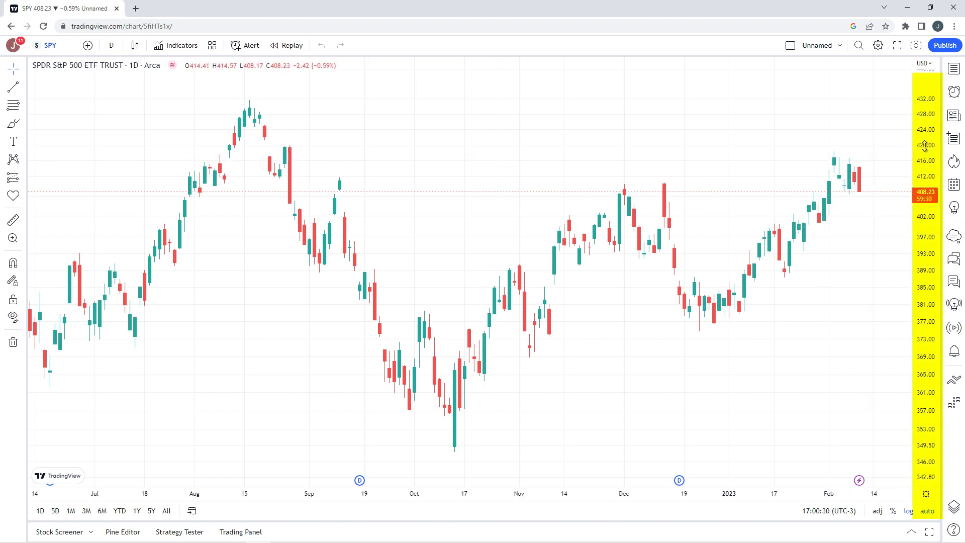
{"action": "left_click_drag", "start_coordinate": [925, 146], "coordinate": [931, 313]}
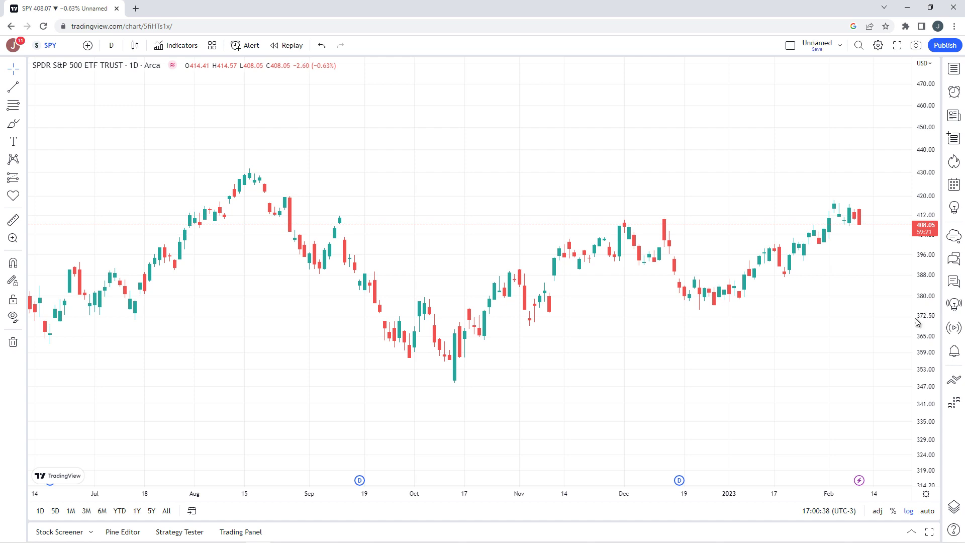
{"action": "left_click_drag", "start_coordinate": [520, 493], "coordinate": [467, 499]}
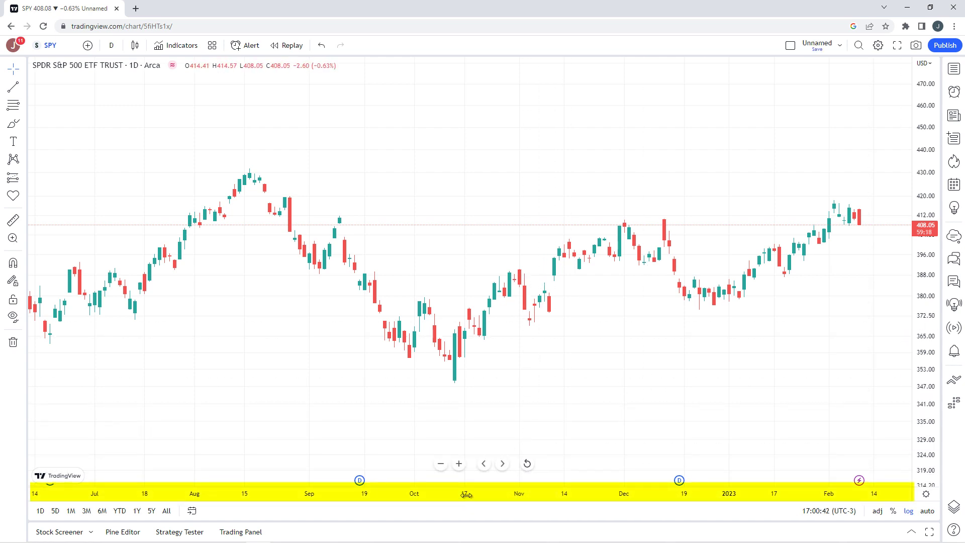
{"action": "left_click_drag", "start_coordinate": [467, 495], "coordinate": [577, 504]}
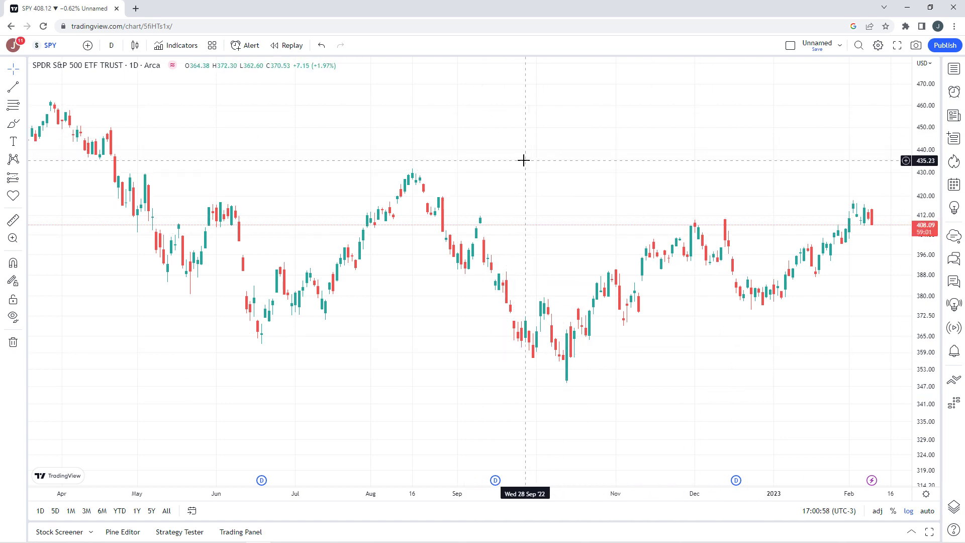
{"action": "left_click_drag", "start_coordinate": [523, 160], "coordinate": [809, 162]}
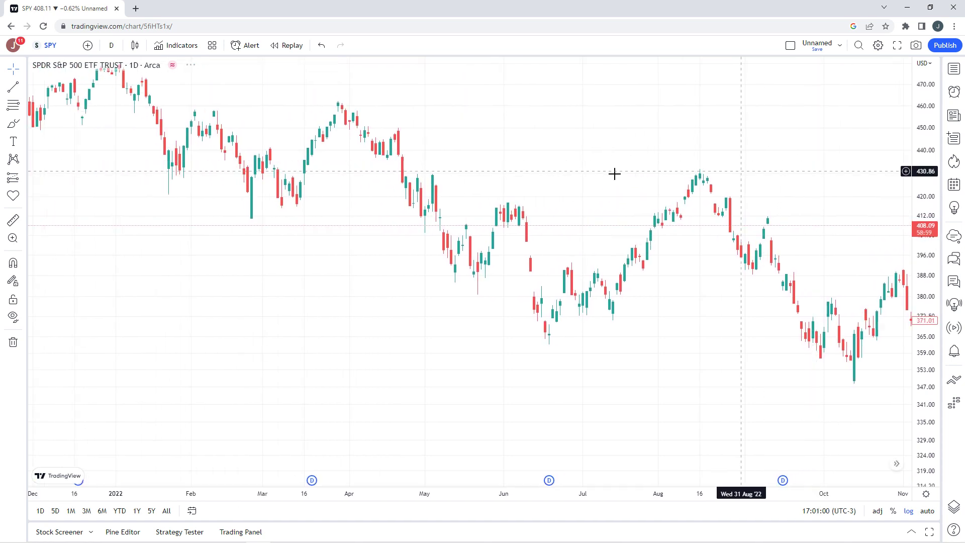
{"action": "left_click_drag", "start_coordinate": [474, 157], "coordinate": [778, 159]}
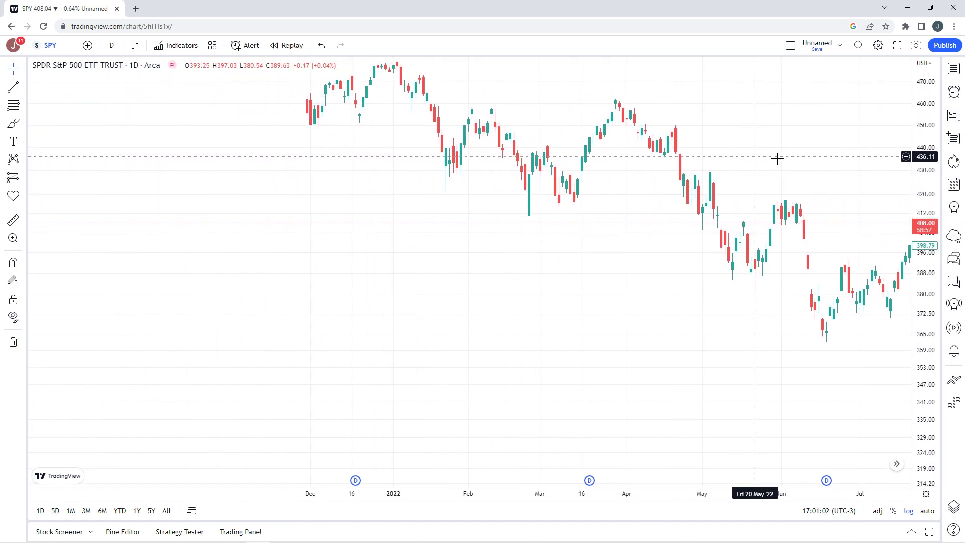
{"action": "left_click_drag", "start_coordinate": [332, 231], "coordinate": [745, 228]}
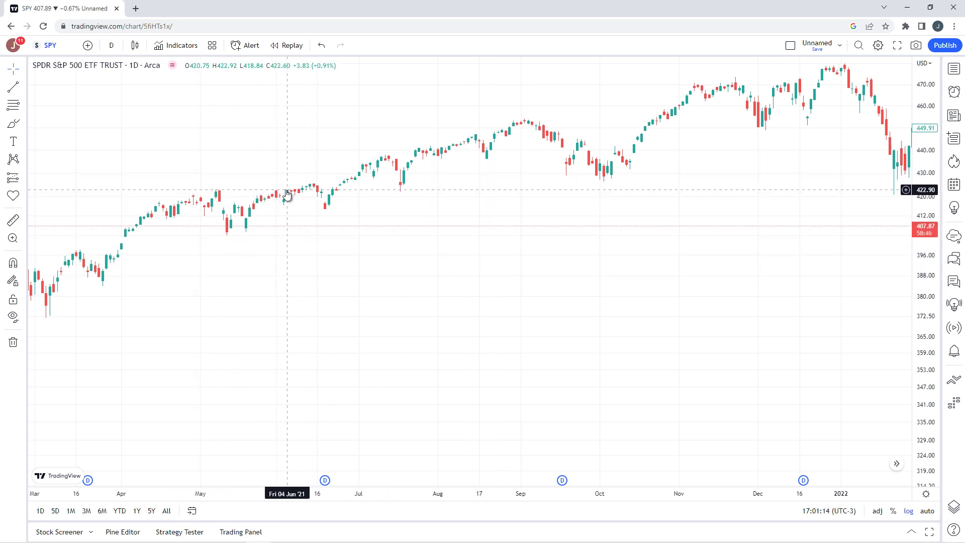
{"action": "left_click", "coordinate": [292, 46]}
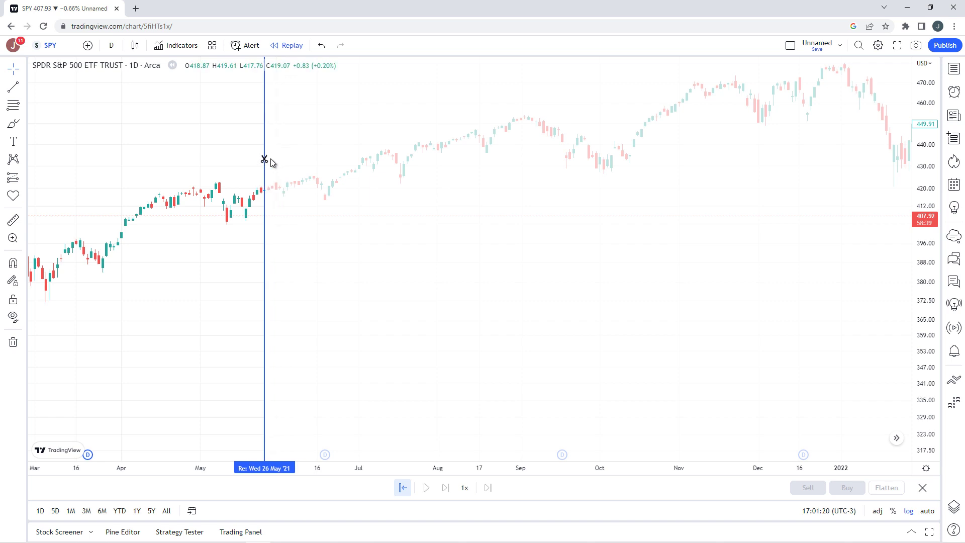
{"action": "left_click", "coordinate": [287, 160]}
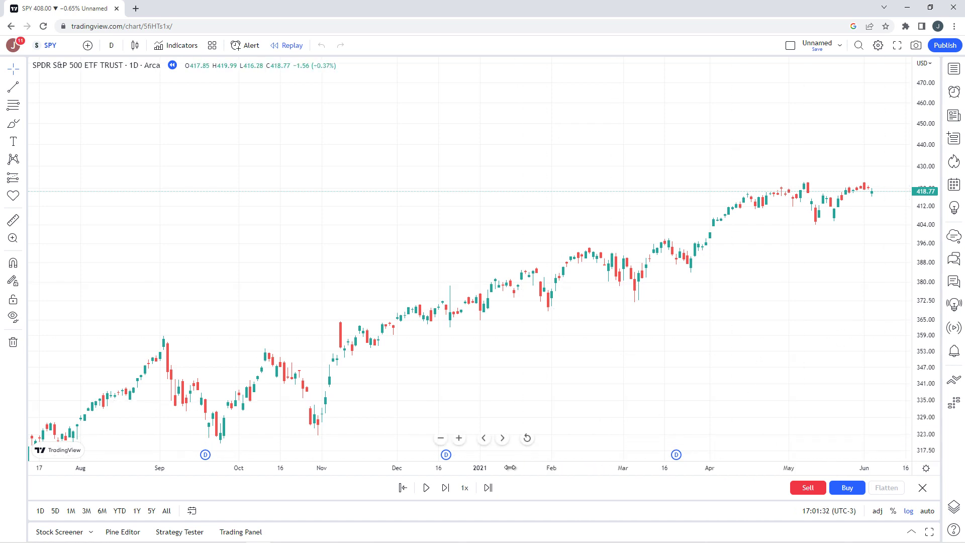
Step: Stretch the time and price scales to enlarge the candles, leave empty space after the last bar, and turn on auto scale
{"action": "left_click_drag", "start_coordinate": [509, 468], "coordinate": [302, 478]}
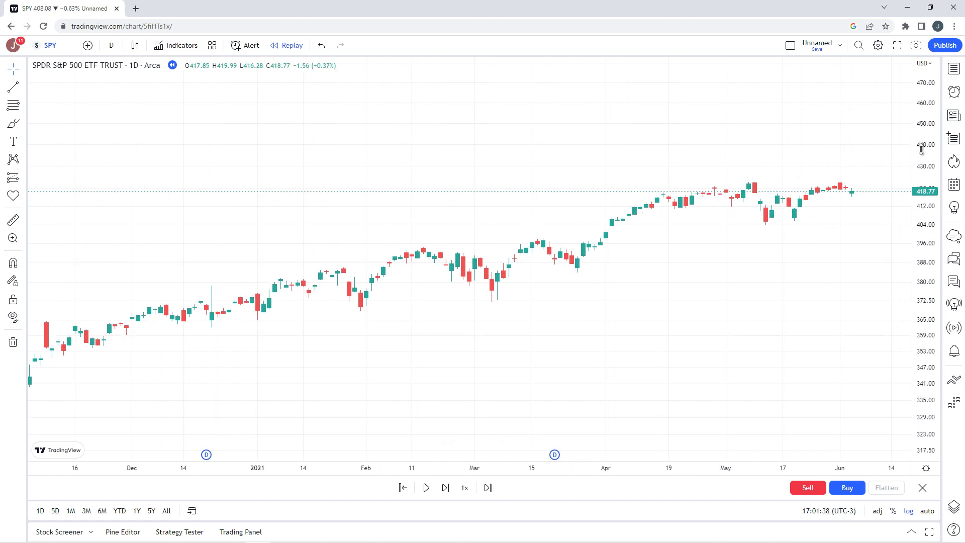
{"action": "left_click_drag", "start_coordinate": [922, 149], "coordinate": [924, 89]}
{"action": "left_click_drag", "start_coordinate": [925, 247], "coordinate": [923, 73]}
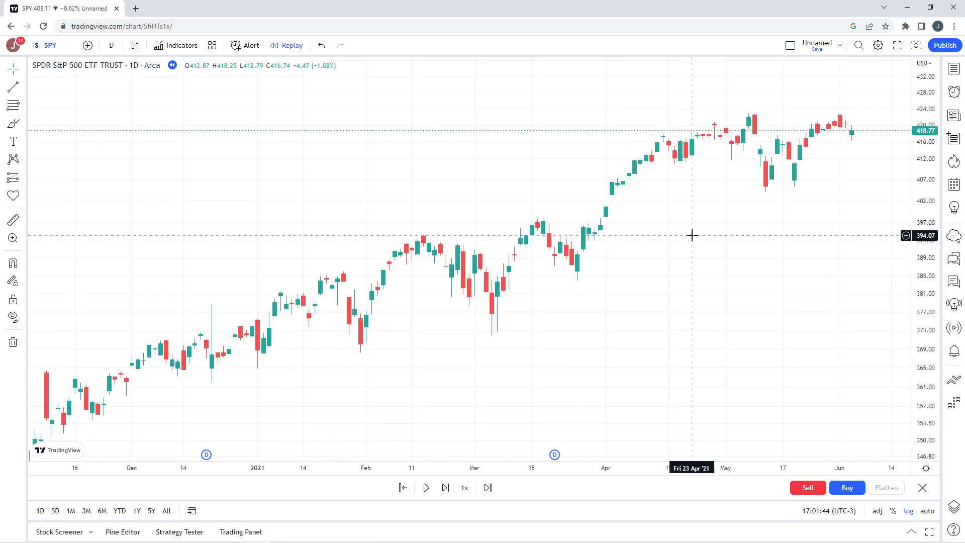
{"action": "left_click_drag", "start_coordinate": [691, 233], "coordinate": [584, 285]}
{"action": "left_click_drag", "start_coordinate": [922, 122], "coordinate": [923, 134]}
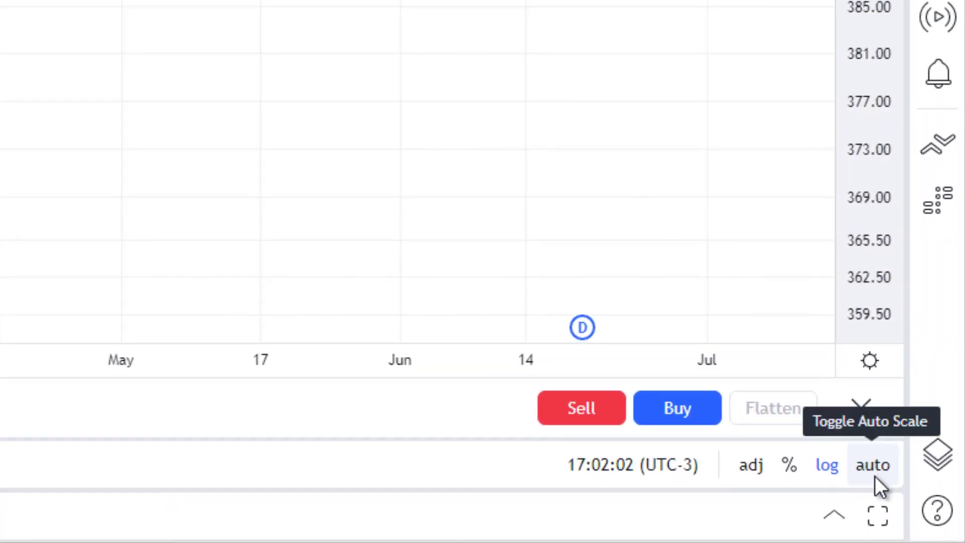
{"action": "left_click", "coordinate": [875, 477]}
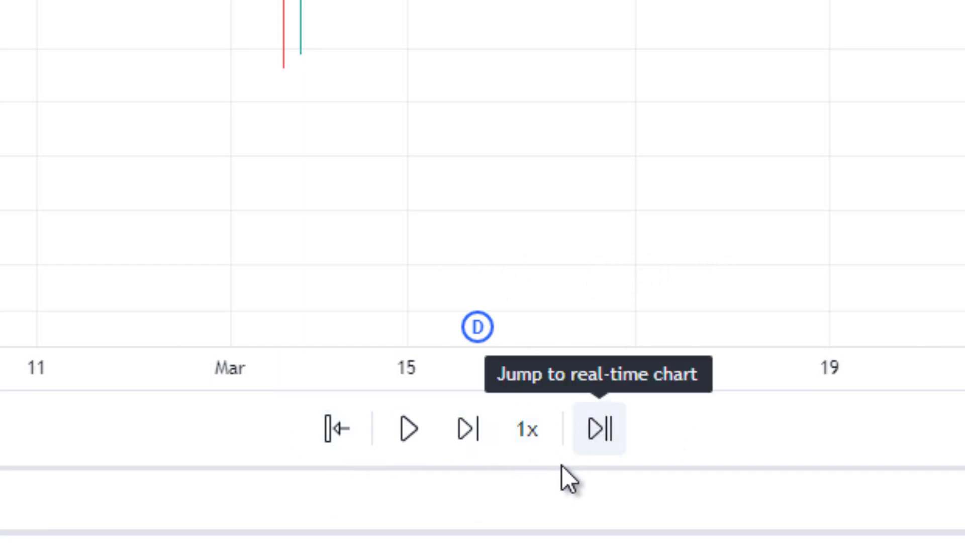
Step: Check the replay speed options, keeping 1x, and advance the replay manually by five daily bars
{"action": "left_click", "coordinate": [527, 429]}
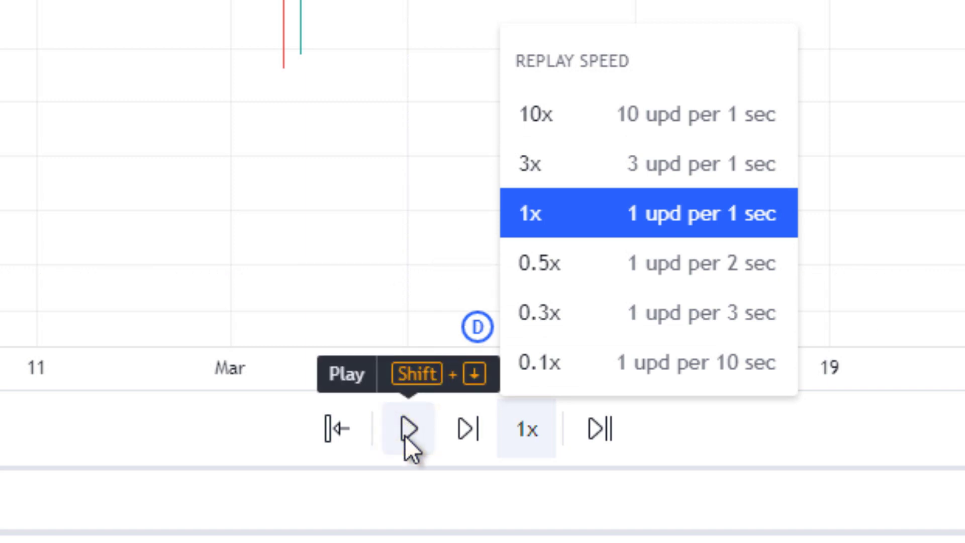
{"action": "left_click", "coordinate": [467, 430]}
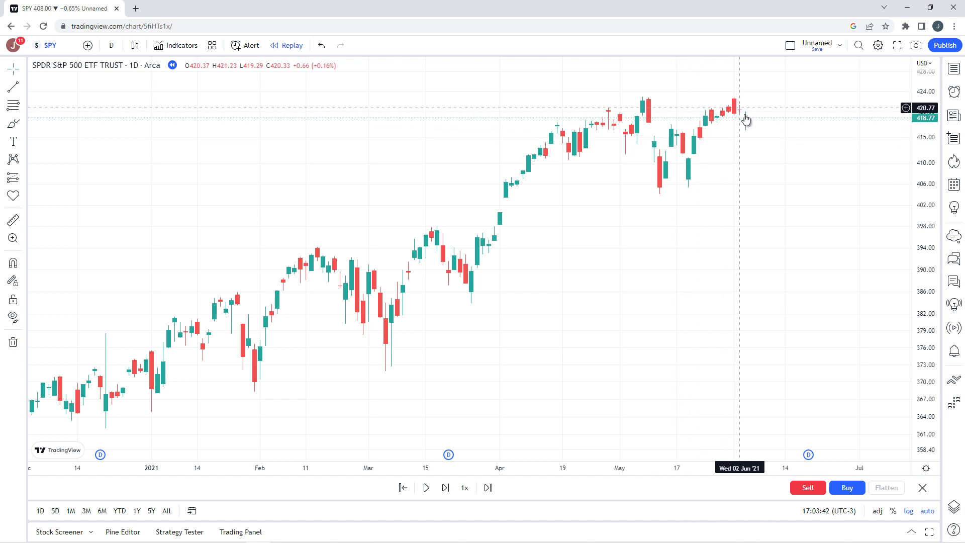
{"action": "left_click", "coordinate": [445, 489]}
{"action": "left_click", "coordinate": [445, 488]}
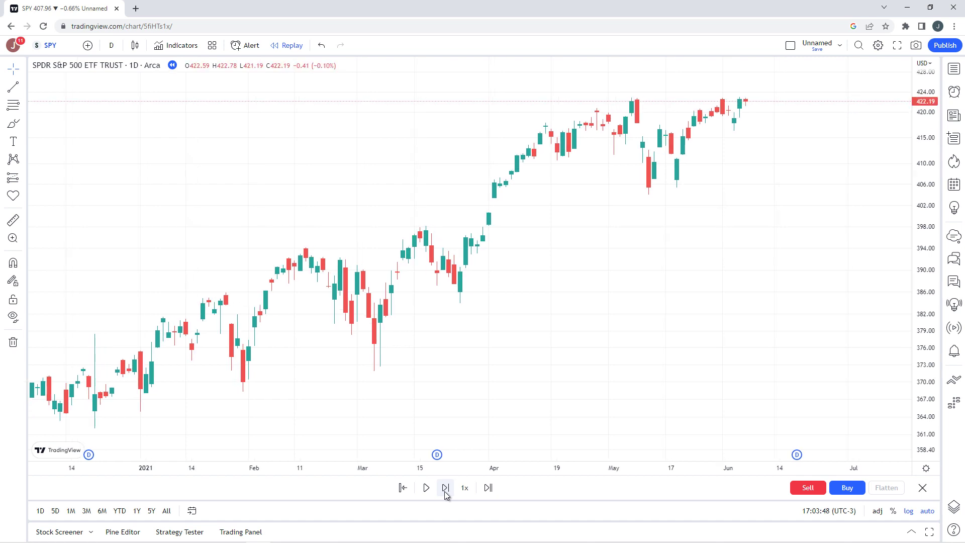
{"action": "left_click", "coordinate": [445, 488]}
{"action": "left_click", "coordinate": [445, 488]}
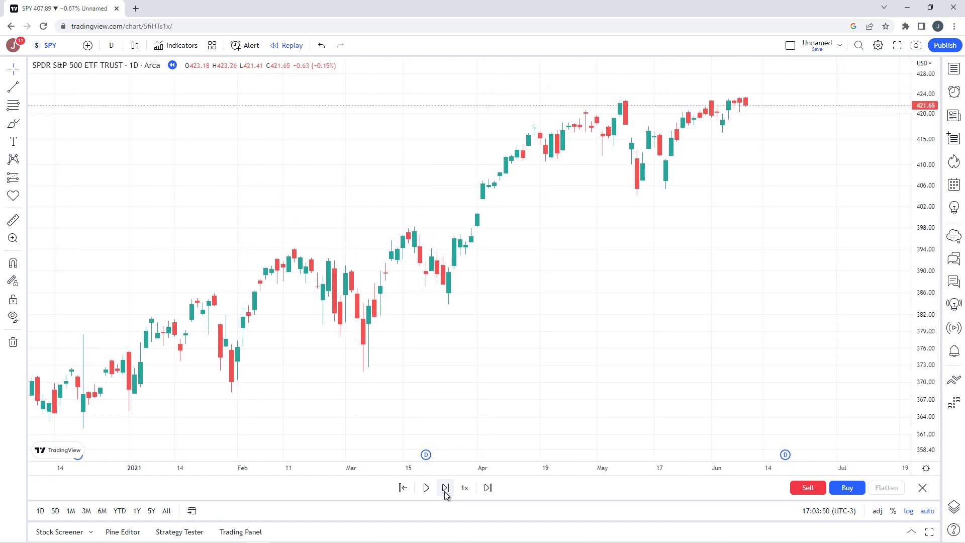
{"action": "left_click", "coordinate": [445, 488]}
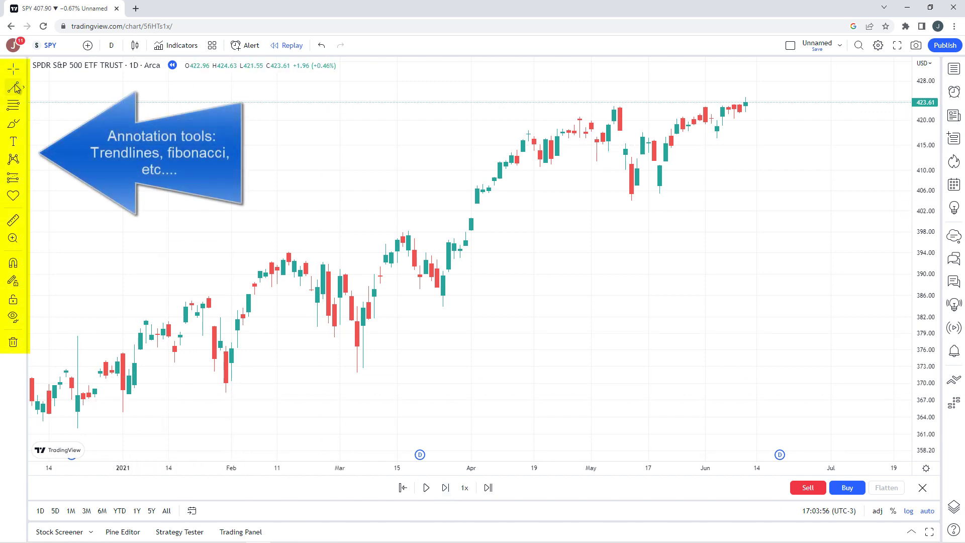
Step: Draw a nearly horizontal trend line along the highs, from about 423 on 5 April 2021 to about 424 on 22 June 2021
{"action": "left_click", "coordinate": [476, 105]}
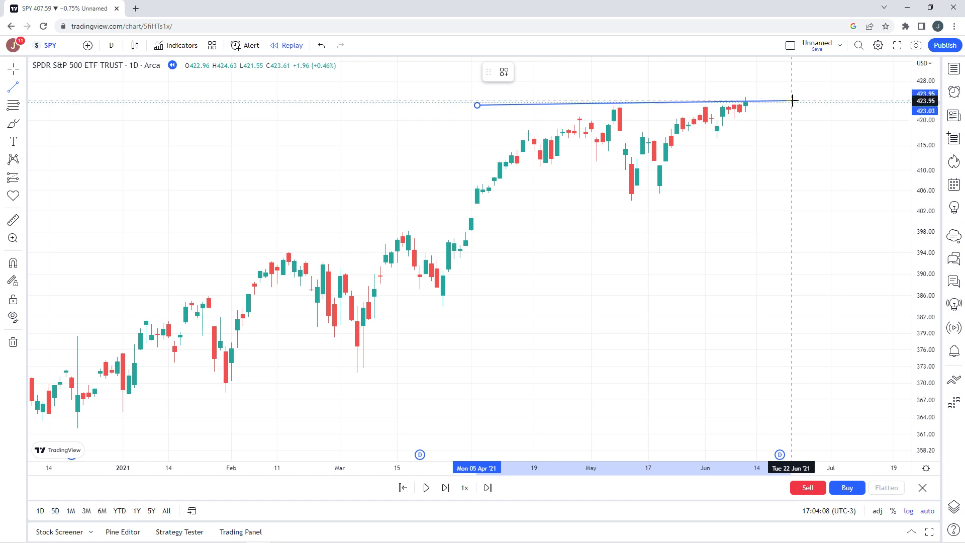
{"action": "left_click", "coordinate": [792, 101]}
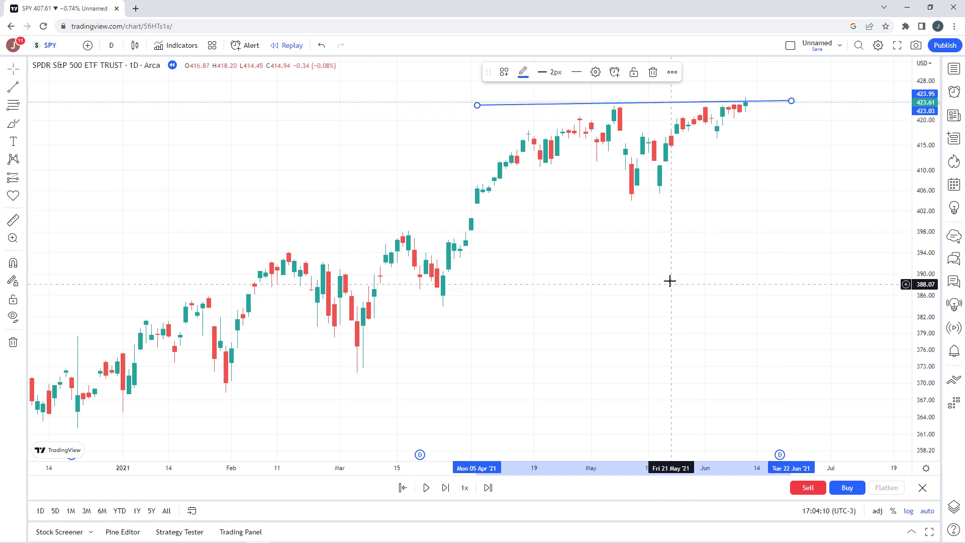
{"action": "left_click", "coordinate": [634, 205]}
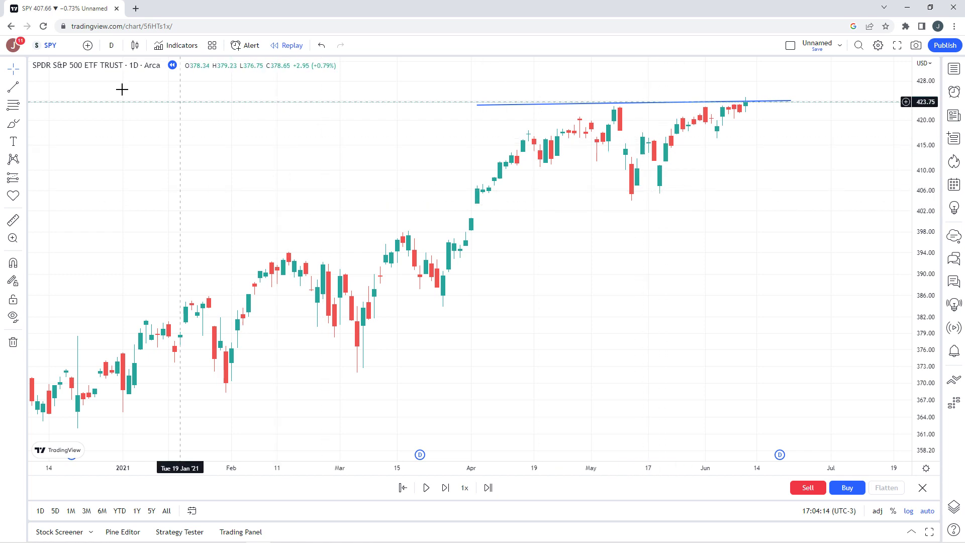
Step: Draw a rising trend line below the lows, from about 403.5 on 12 May 2021 to about 423.5 on 21 June 2021
{"action": "left_click", "coordinate": [13, 88]}
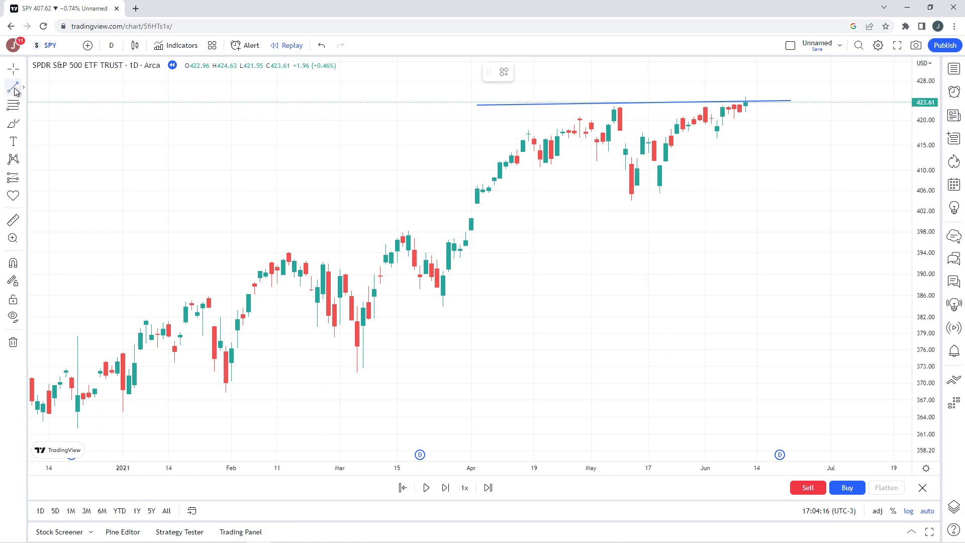
{"action": "left_click", "coordinate": [631, 203]}
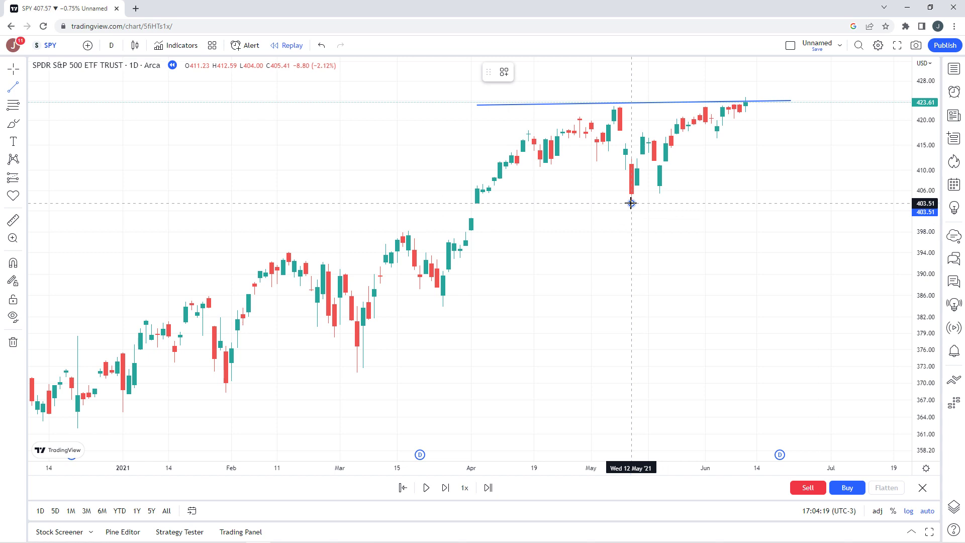
{"action": "left_click", "coordinate": [786, 103]}
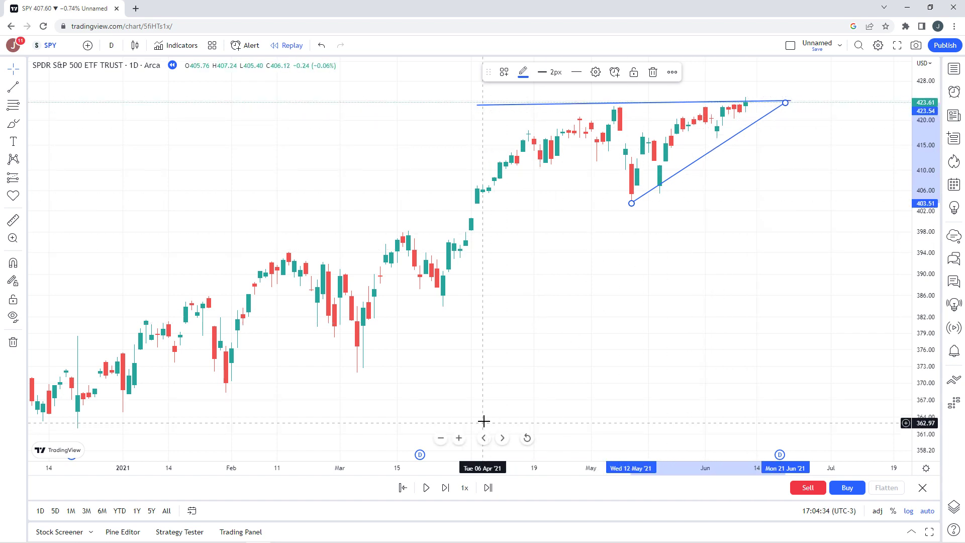
Step: Advance the replay by two daily bars and deselect the rising trend line
{"action": "left_click", "coordinate": [445, 488]}
{"action": "left_click", "coordinate": [445, 487]}
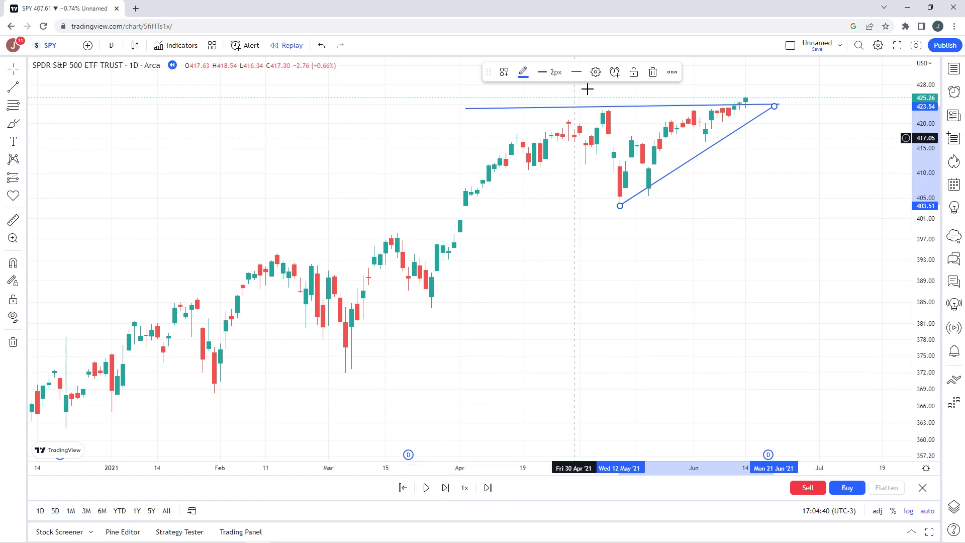
{"action": "left_click", "coordinate": [439, 101]}
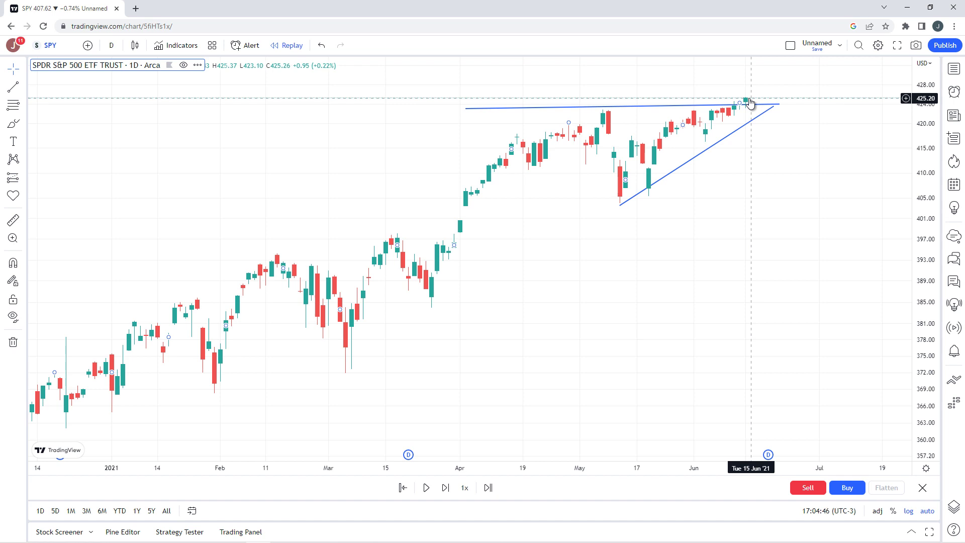
Step: Enlarge the candles around the triangle, leaving empty space above and after them, and place a simulated buy order for 1 at the breakout bar
{"action": "left_click_drag", "start_coordinate": [921, 153], "coordinate": [850, 256]}
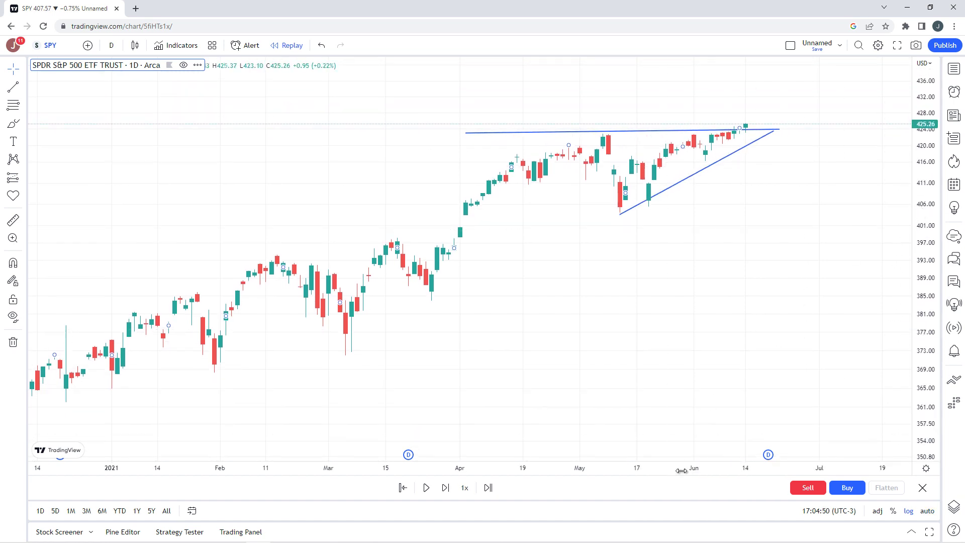
{"action": "left_click_drag", "start_coordinate": [681, 470], "coordinate": [645, 470]}
{"action": "left_click_drag", "start_coordinate": [641, 319], "coordinate": [644, 355]}
{"action": "left_click_drag", "start_coordinate": [922, 105], "coordinate": [921, 79]}
{"action": "left_click_drag", "start_coordinate": [797, 337], "coordinate": [824, 309]}
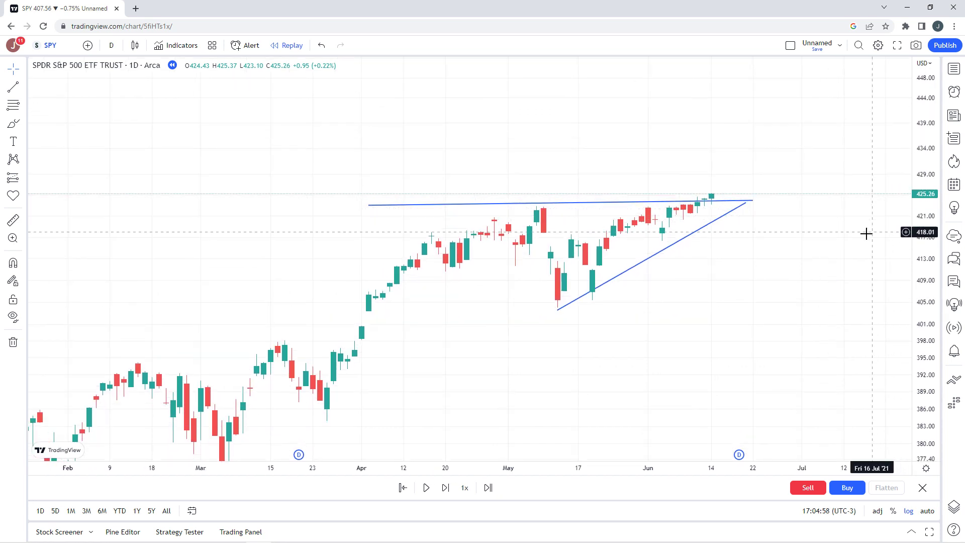
{"action": "left_click", "coordinate": [847, 488]}
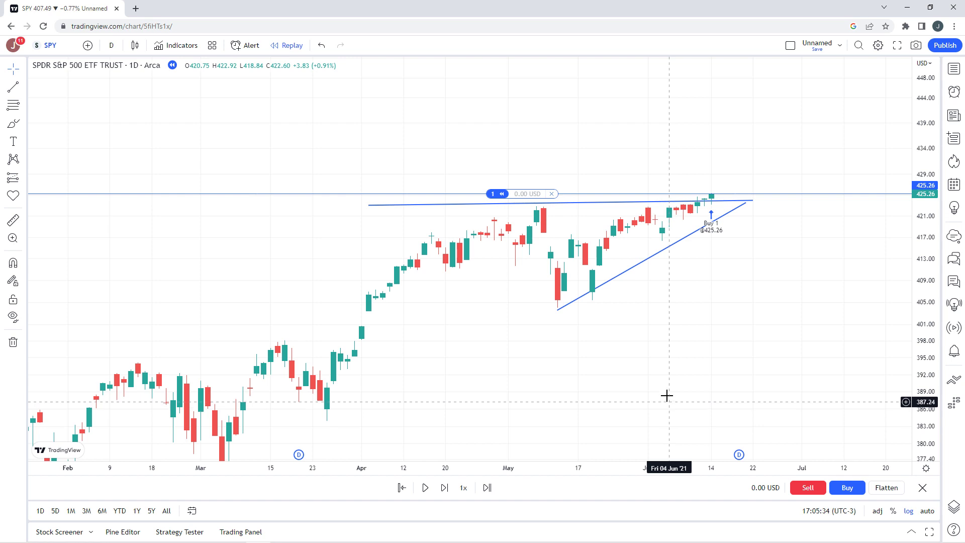
Step: Delete the rising trend line and the nearly horizontal trend line that form the triangle
{"action": "left_click", "coordinate": [624, 273]}
{"action": "left_click", "coordinate": [653, 72]}
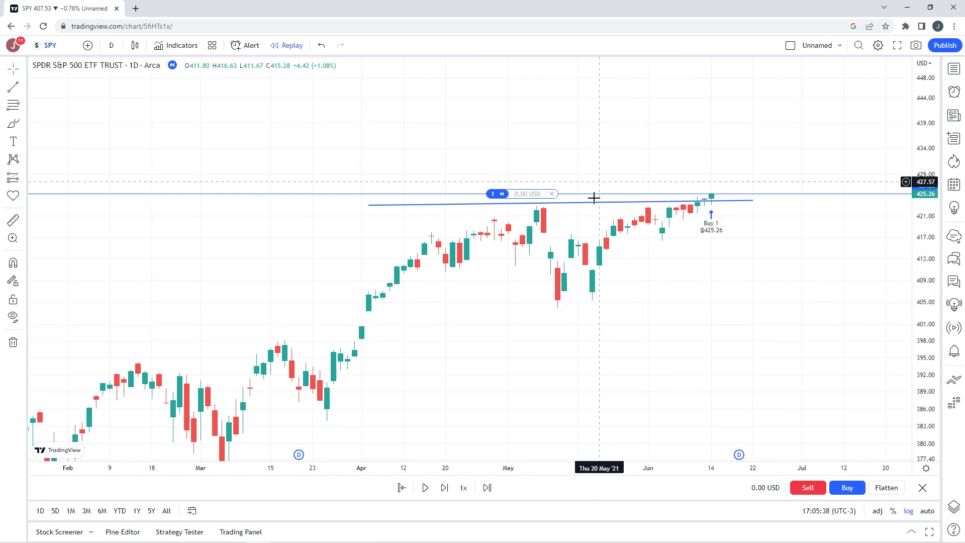
{"action": "left_click", "coordinate": [595, 203]}
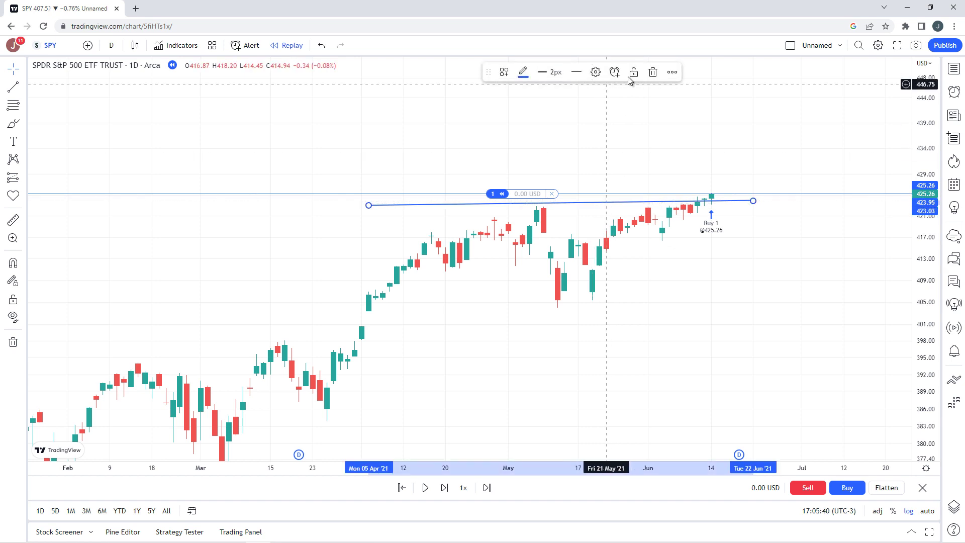
{"action": "left_click", "coordinate": [653, 72]}
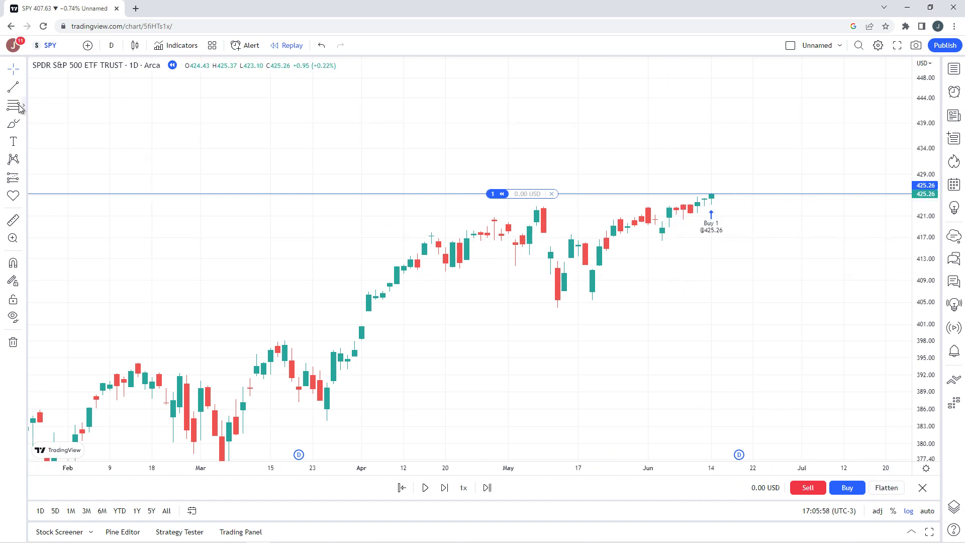
Step: Draw a nearly horizontal stop-level trend line under the early June low, at about 416.4, from 1 June to 1 July 2021
{"action": "left_click", "coordinate": [14, 90]}
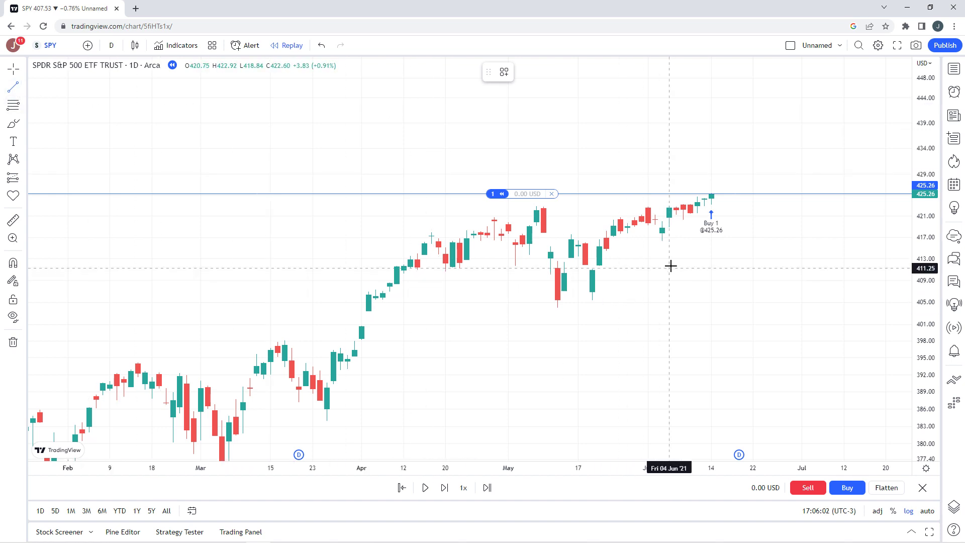
{"action": "left_click", "coordinate": [649, 240]}
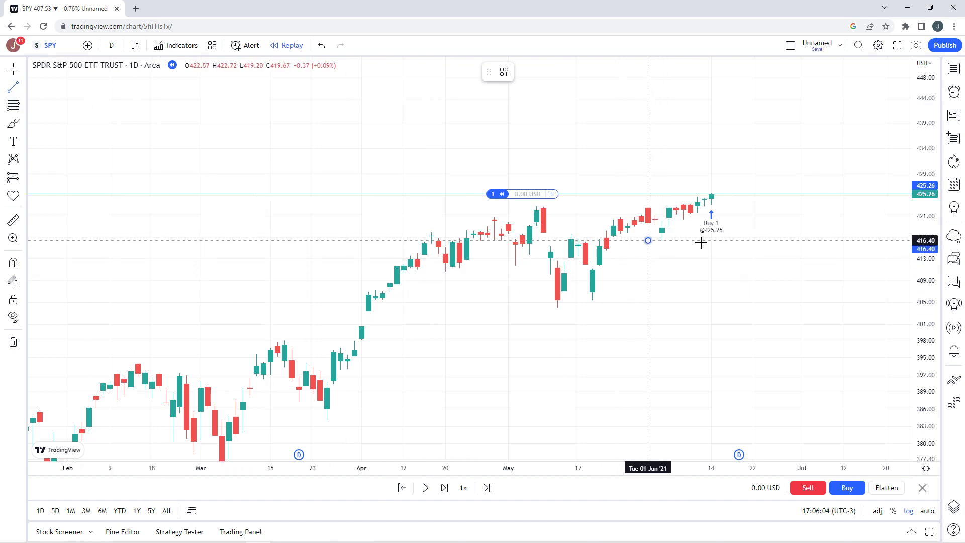
{"action": "left_click", "coordinate": [802, 241]}
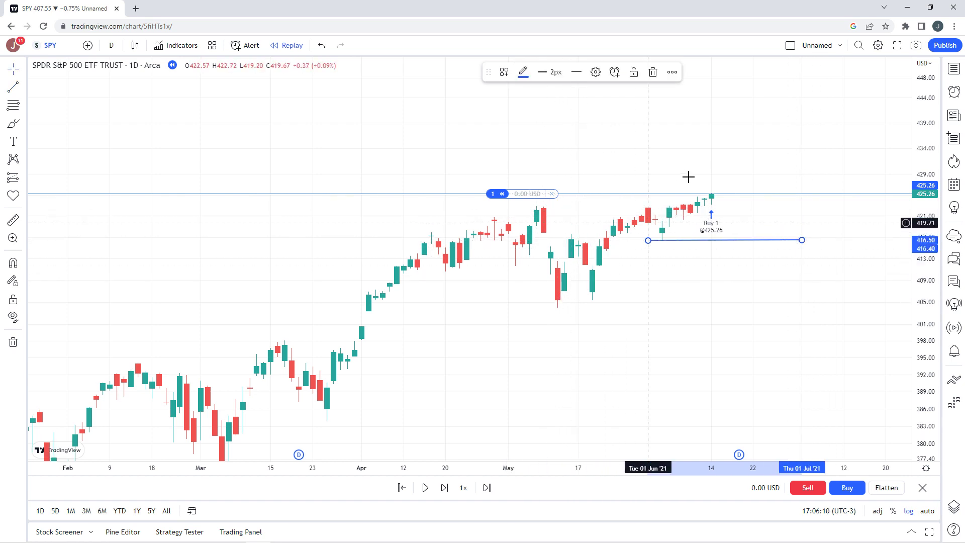
{"action": "key", "text": "Escape"}
{"action": "left_click", "coordinate": [13, 108]}
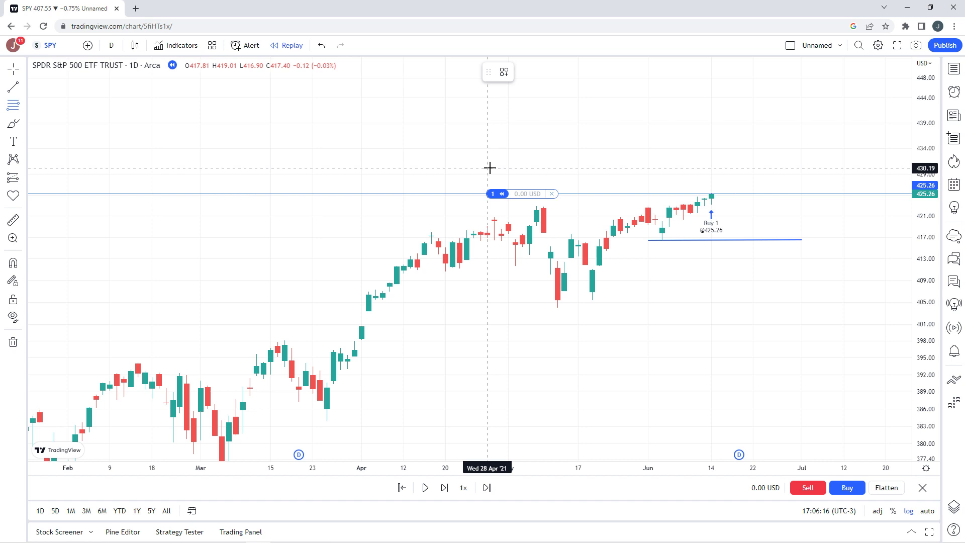
{"action": "left_click", "coordinate": [592, 298]}
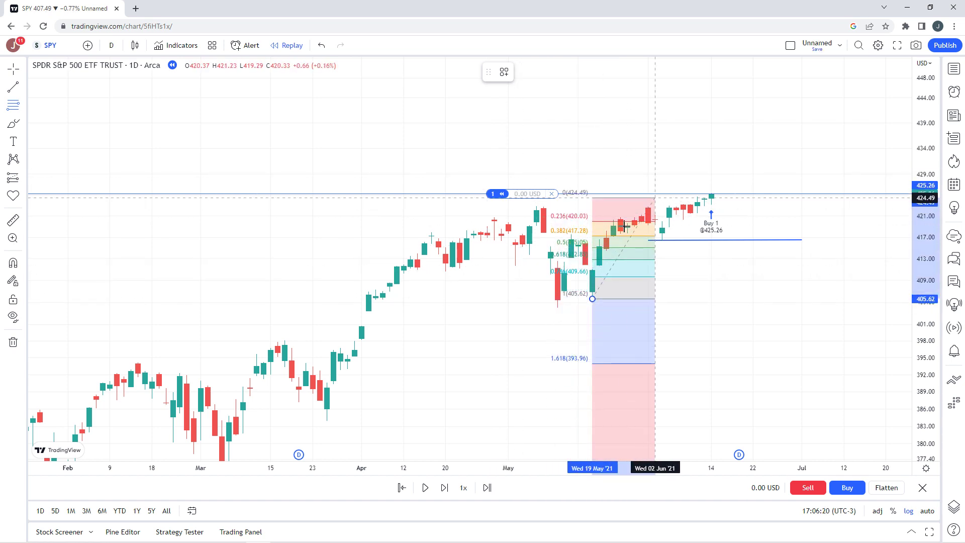
{"action": "left_click", "coordinate": [593, 297]}
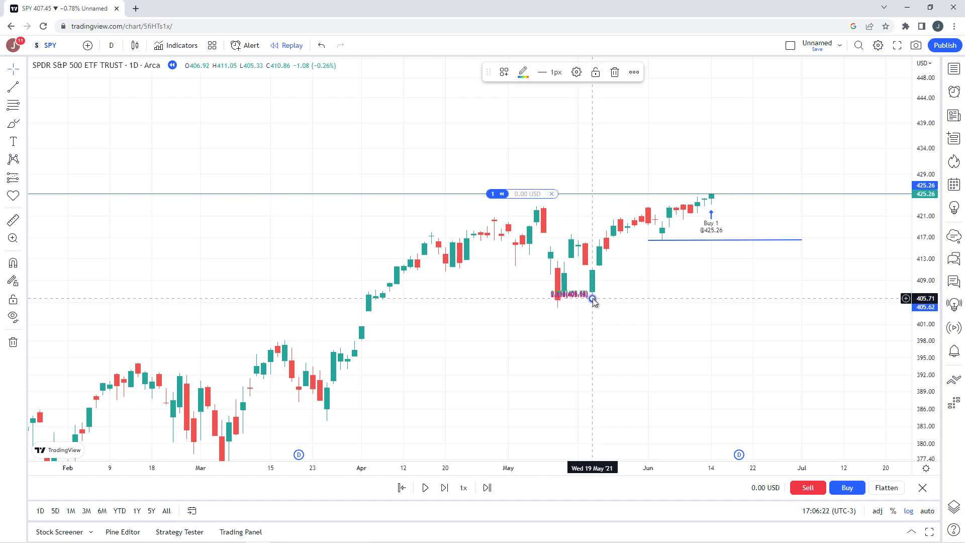
{"action": "left_click", "coordinate": [614, 72]}
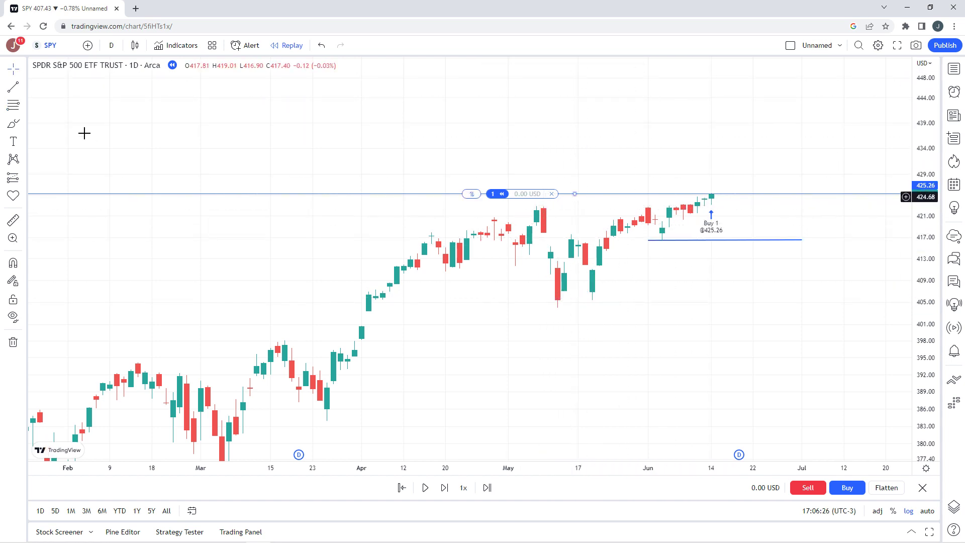
Step: Draw a Fibonacci retracement from the high of about 422.8 on 10 May 2021 to about 404.4 on 20 May 2021
{"action": "left_click", "coordinate": [15, 111]}
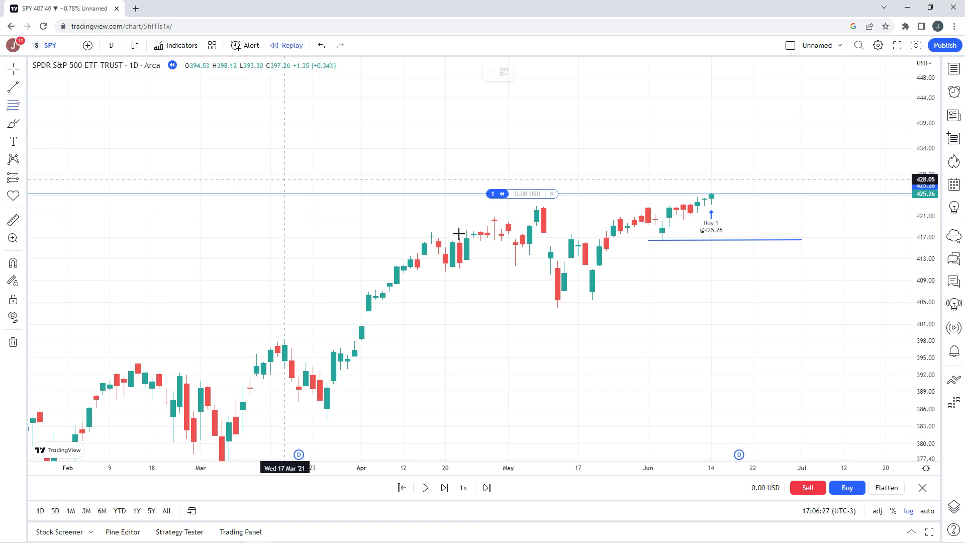
{"action": "left_click", "coordinate": [545, 206]}
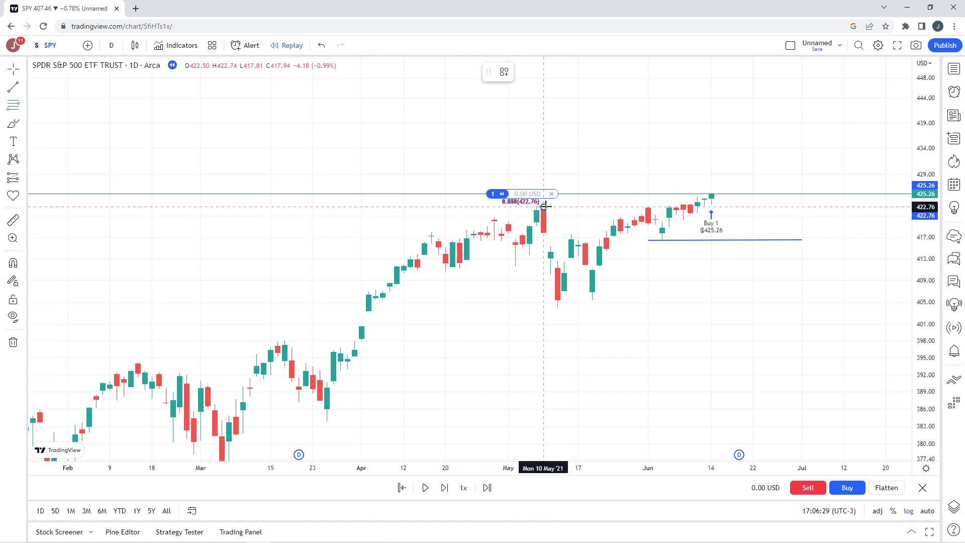
{"action": "left_click", "coordinate": [599, 305]}
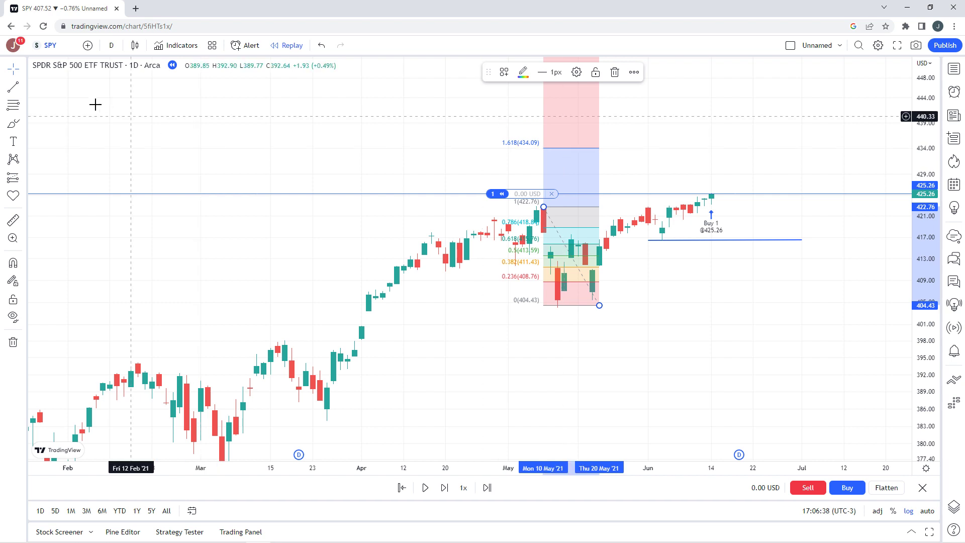
Step: Mark the 1.618 Fibonacci level as the target with a line at about 434, from 21 May to 23 July 2021
{"action": "left_click", "coordinate": [15, 92]}
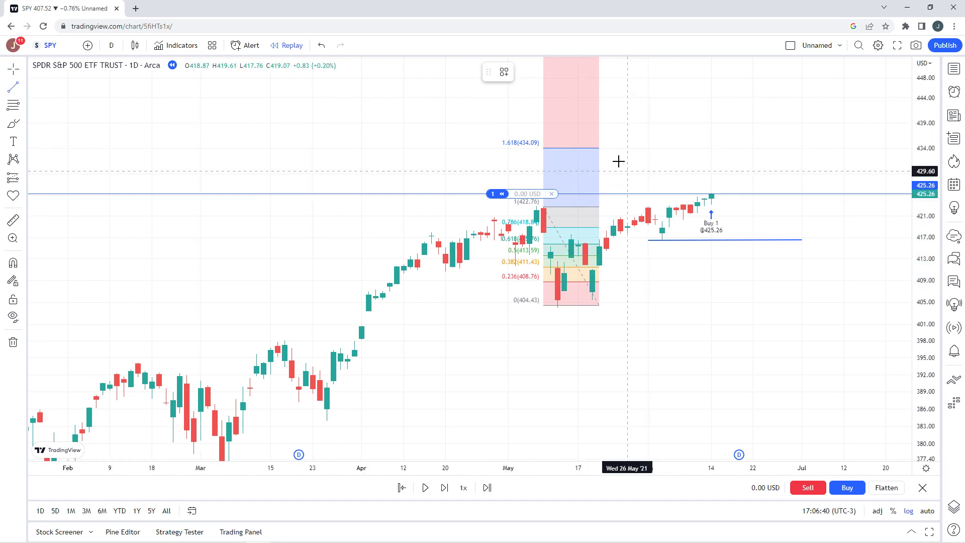
{"action": "left_click", "coordinate": [607, 148]}
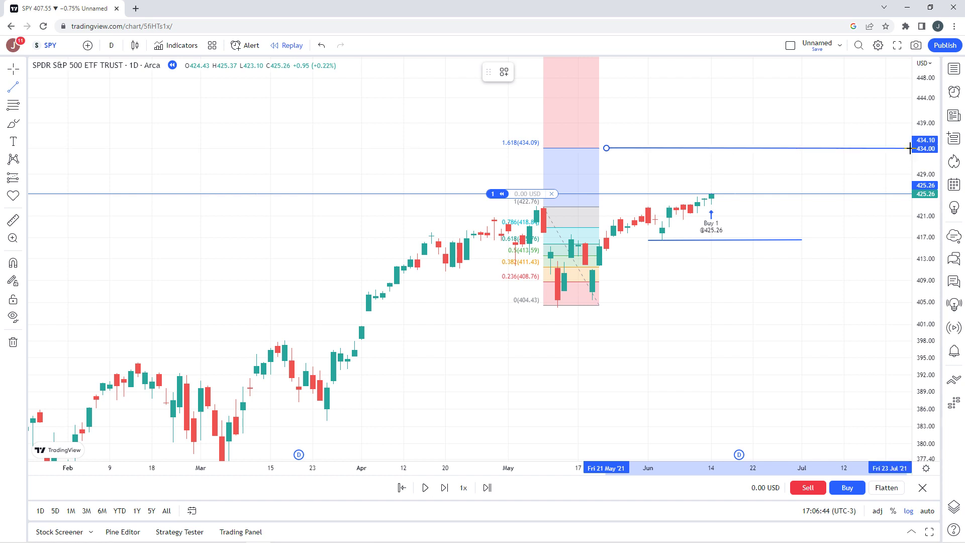
{"action": "left_click", "coordinate": [906, 148]}
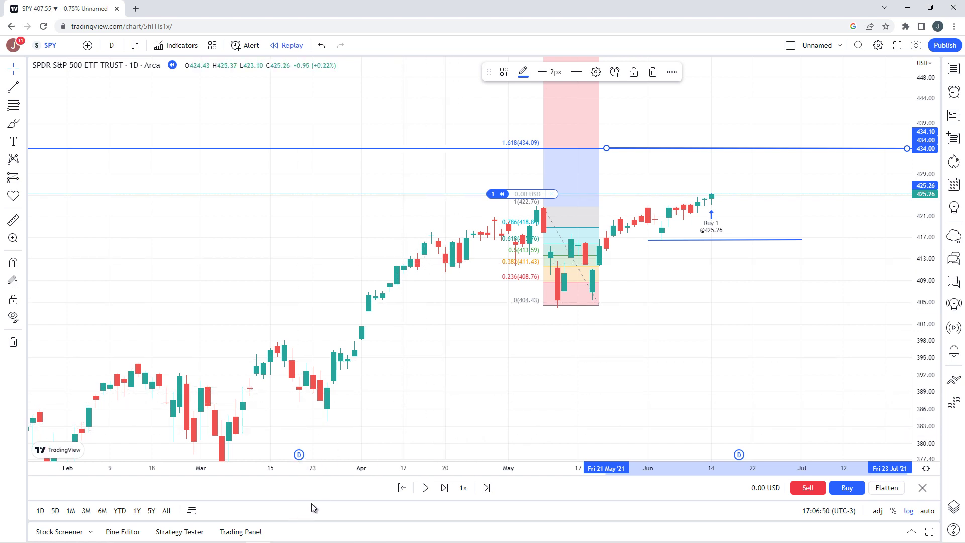
Step: Play the replay at 1x, pausing to check the stop level, until price pulls back from the 434 target, and flatten the long position
{"action": "left_click", "coordinate": [426, 487]}
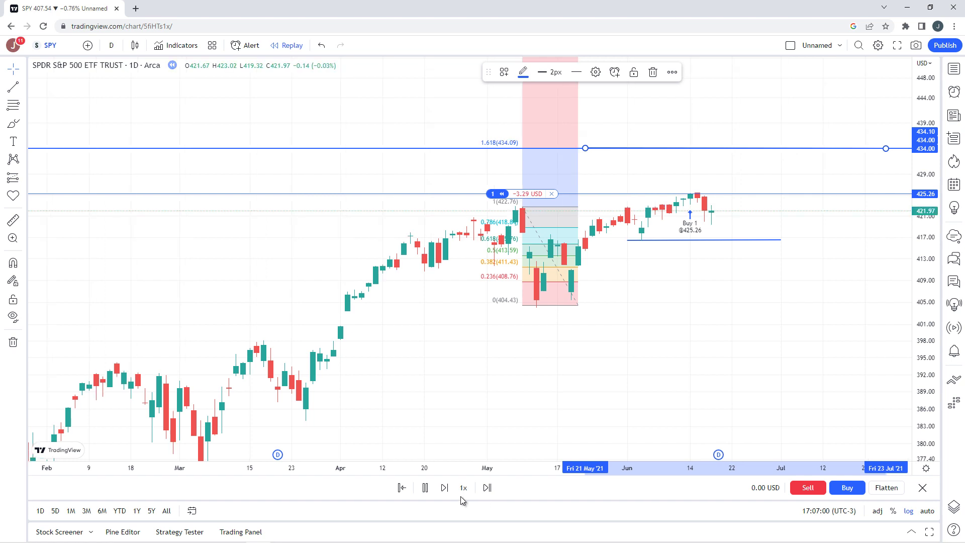
{"action": "left_click", "coordinate": [427, 489]}
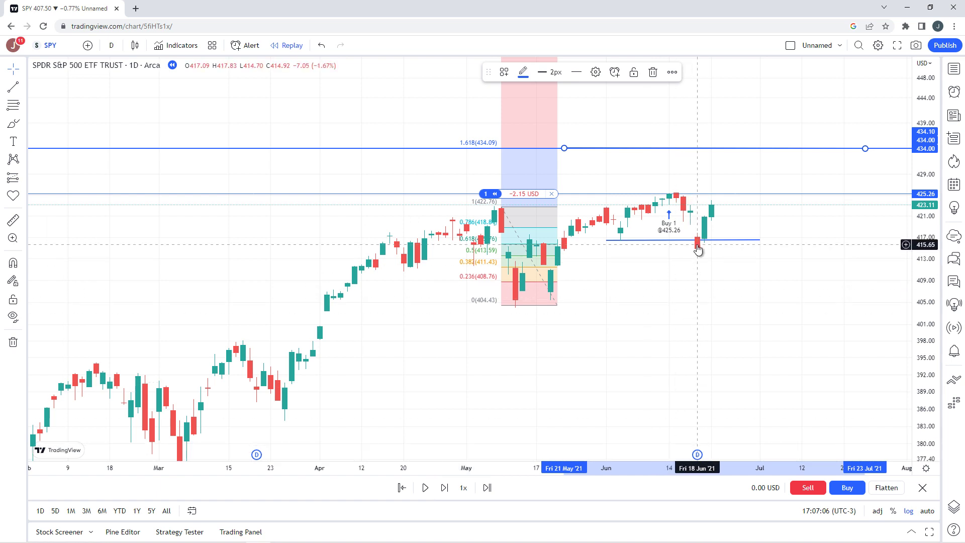
{"action": "left_click", "coordinate": [427, 489]}
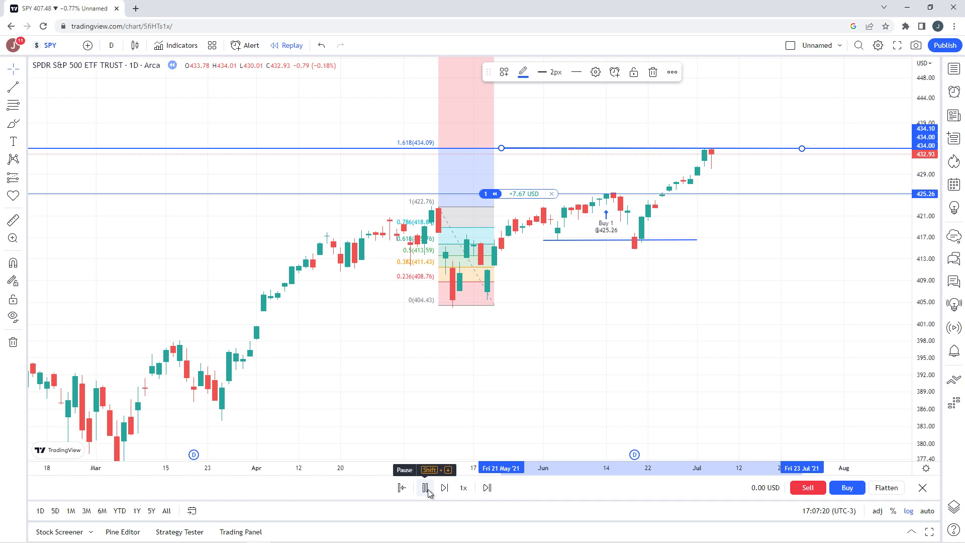
{"action": "left_click", "coordinate": [427, 489]}
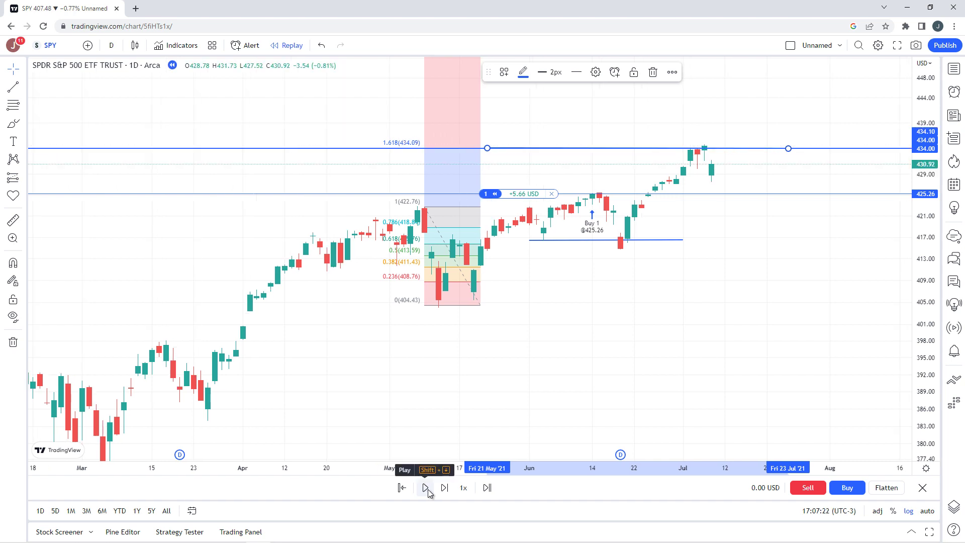
{"action": "left_click", "coordinate": [884, 488]}
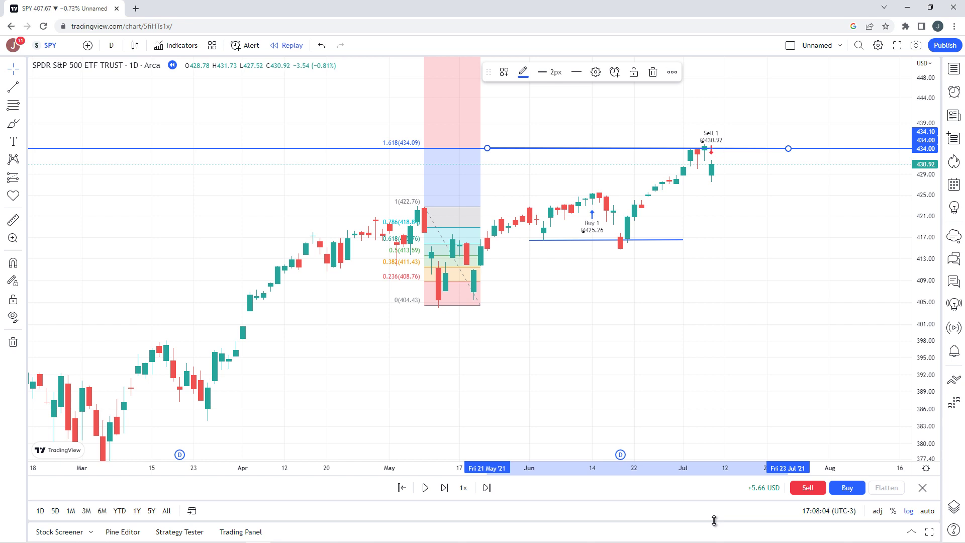
Step: Delete the two target lines at 434, the Fibonacci retracement and the stop-level line
{"action": "left_click", "coordinate": [330, 153]}
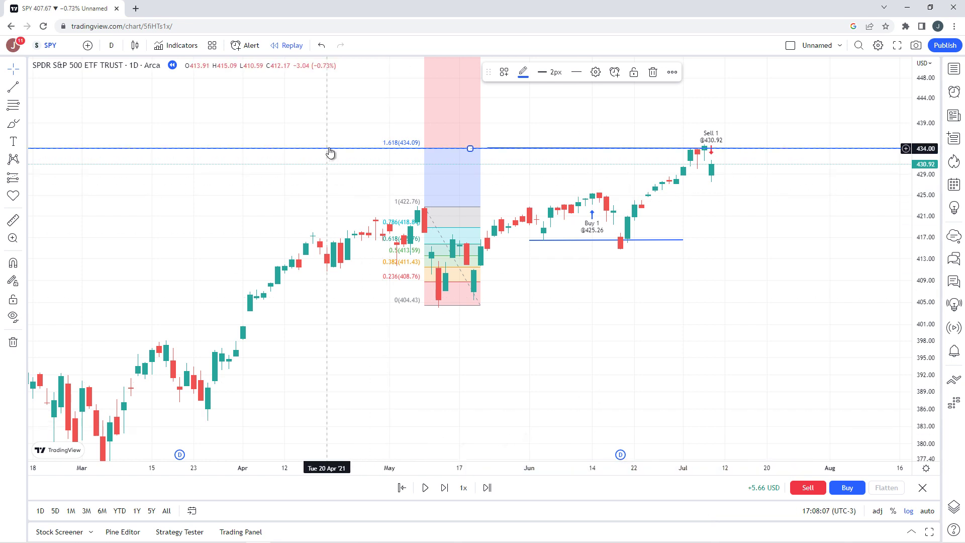
{"action": "left_click", "coordinate": [652, 72]}
{"action": "left_click", "coordinate": [527, 148]}
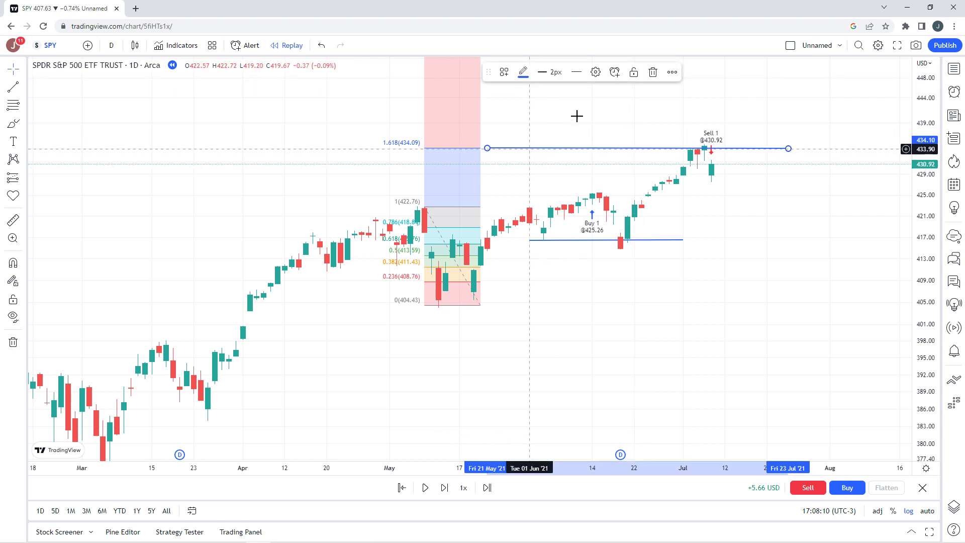
{"action": "left_click", "coordinate": [653, 72]}
{"action": "left_click", "coordinate": [474, 151]}
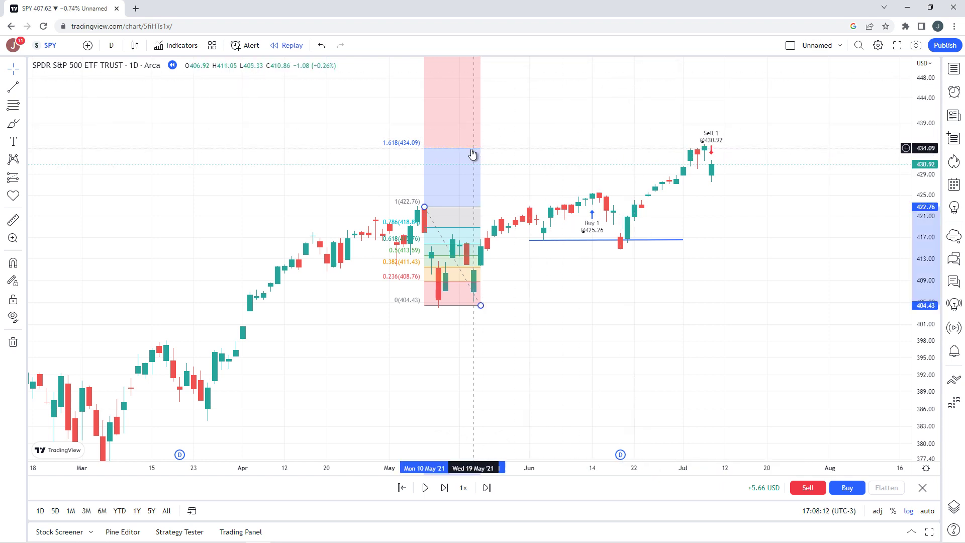
{"action": "left_click", "coordinate": [614, 72]}
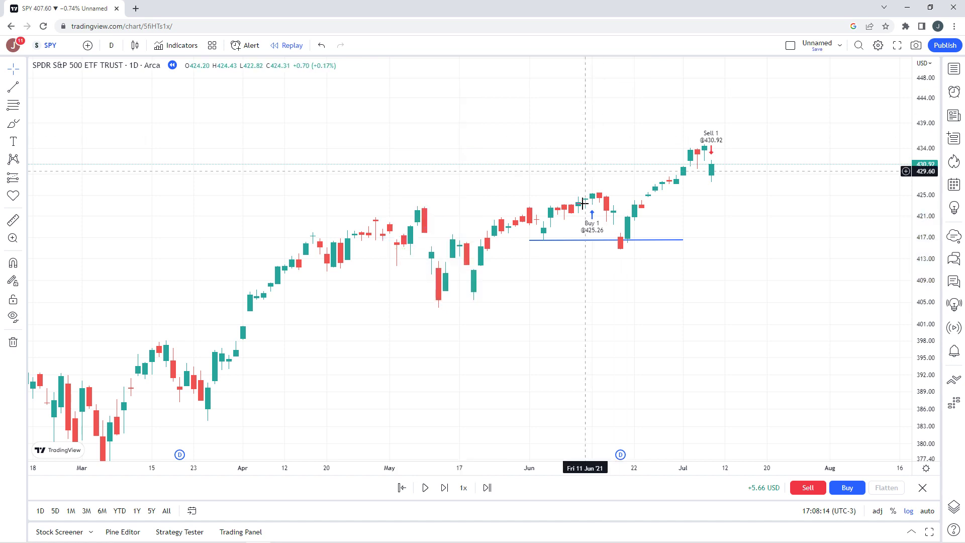
{"action": "left_click", "coordinate": [578, 245]}
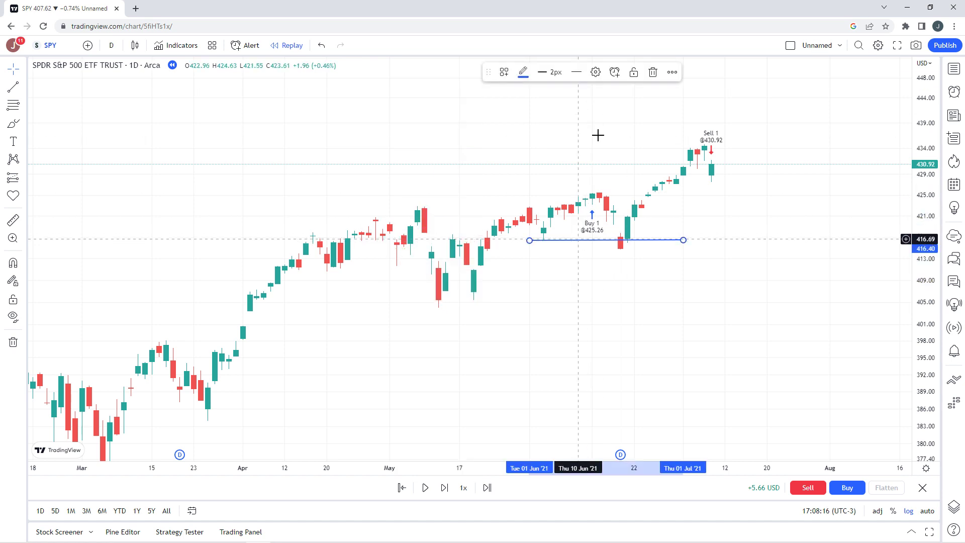
{"action": "left_click", "coordinate": [652, 74]}
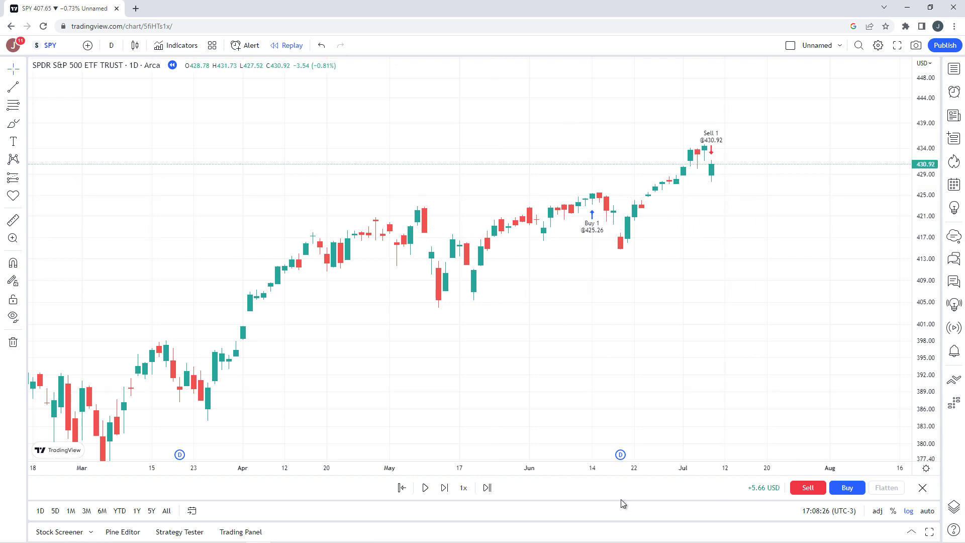
Step: Advance the replay manually by seven daily bars
{"action": "left_click", "coordinate": [446, 489]}
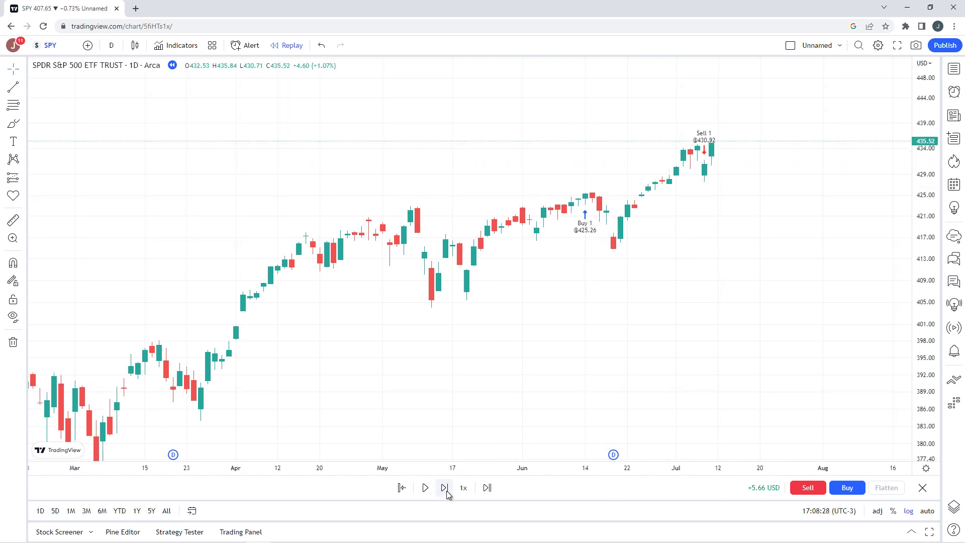
{"action": "left_click", "coordinate": [445, 489]}
{"action": "left_click", "coordinate": [445, 488]}
{"action": "left_click", "coordinate": [445, 488]}
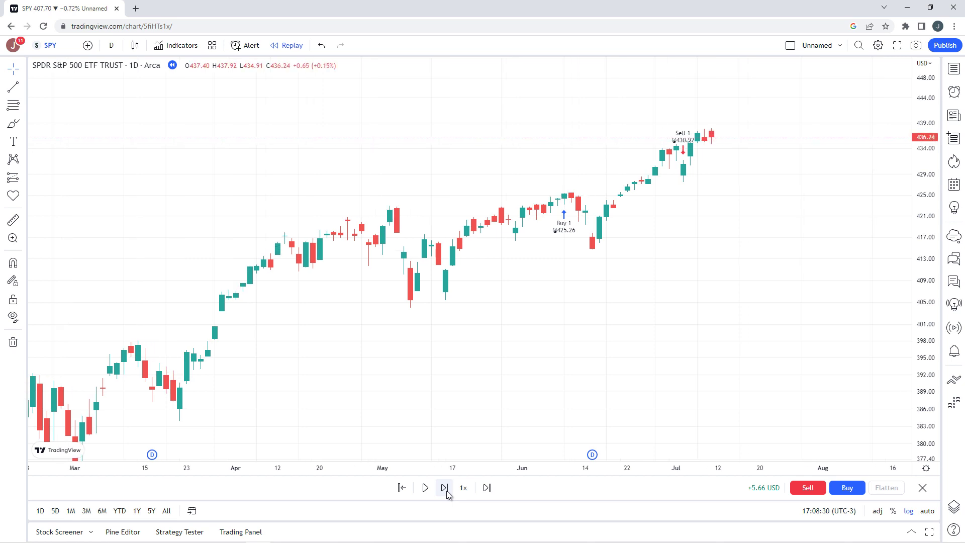
{"action": "left_click", "coordinate": [446, 489]}
{"action": "left_click", "coordinate": [445, 488]}
{"action": "left_click", "coordinate": [445, 488]}
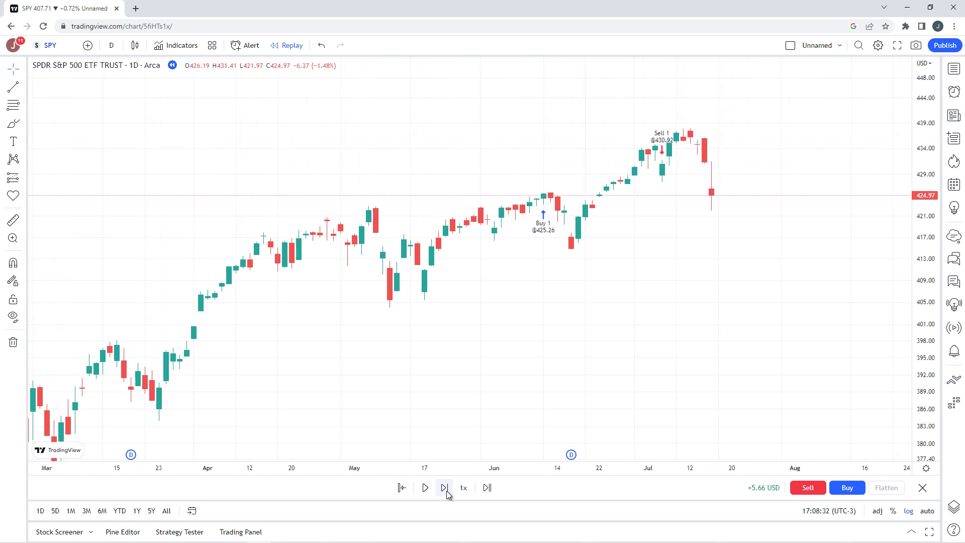
Step: Advance the replay by one daily bar and draw a near-horizontal support line at about 424, from 5 May to 30 July 2021
{"action": "left_click", "coordinate": [445, 489]}
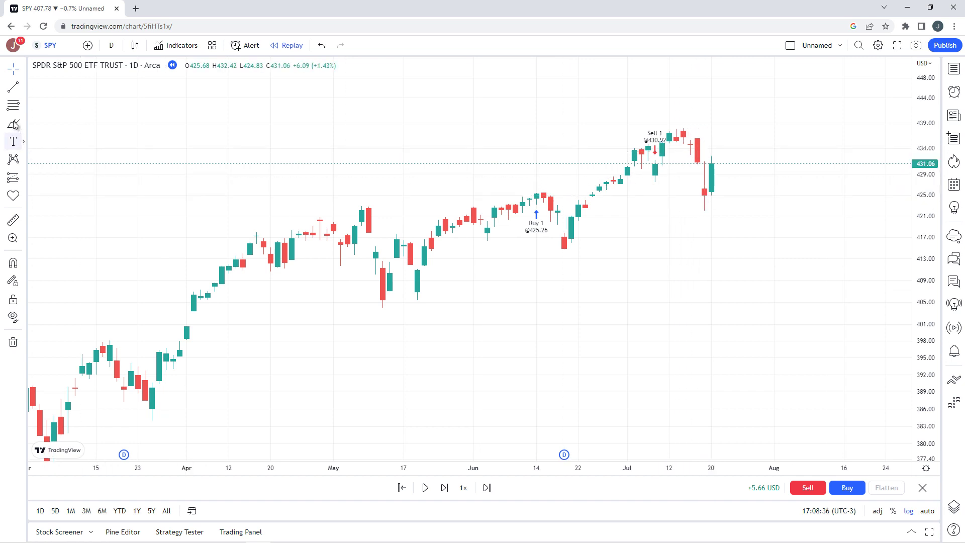
{"action": "left_click", "coordinate": [13, 87]}
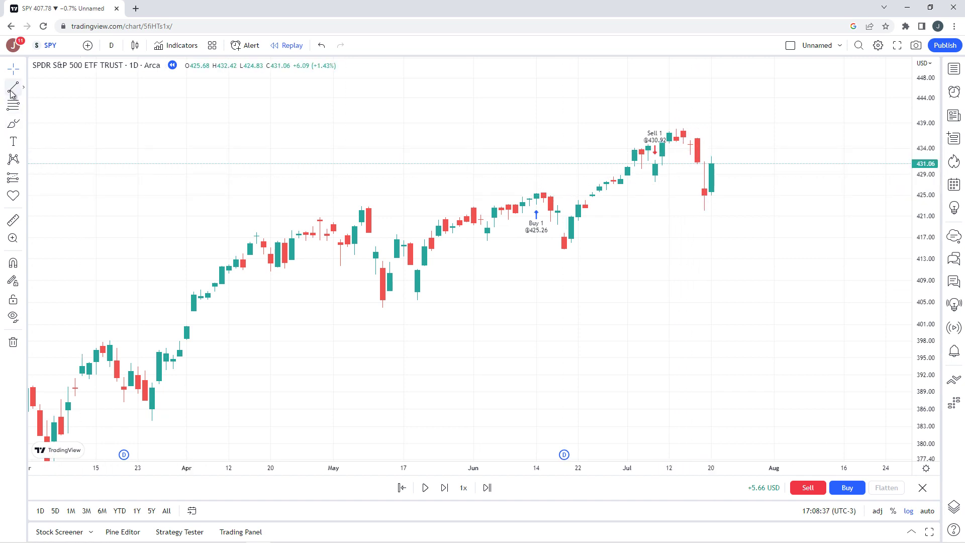
{"action": "left_click", "coordinate": [347, 204]}
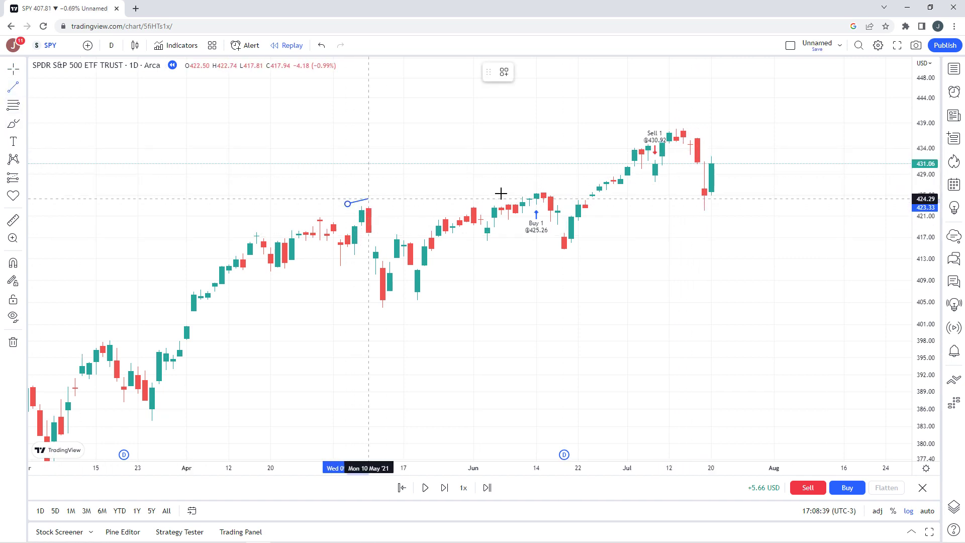
{"action": "left_click", "coordinate": [767, 200]}
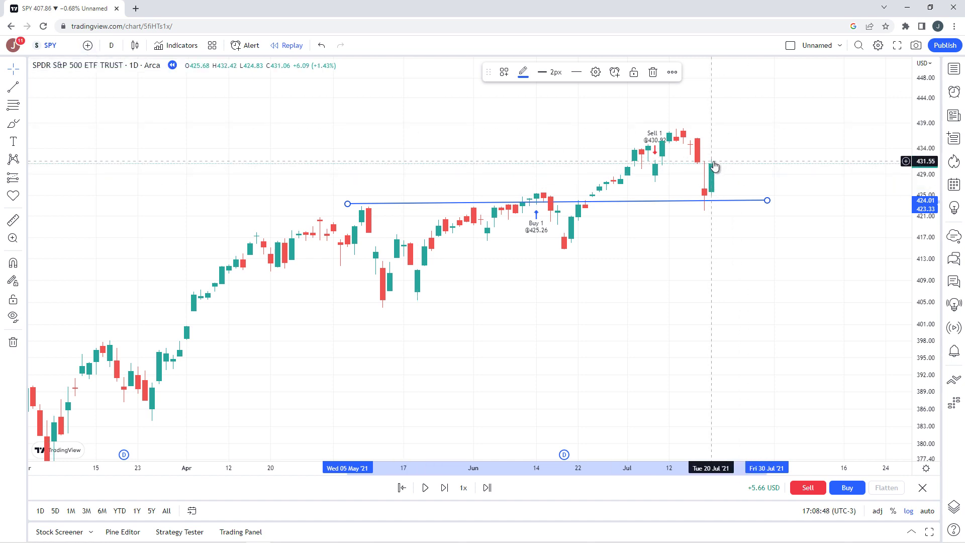
Step: Draw a target line above the recent high at about 438.8, from 30 June to 26 August 2021, and buy 1 share
{"action": "left_click", "coordinate": [14, 87]}
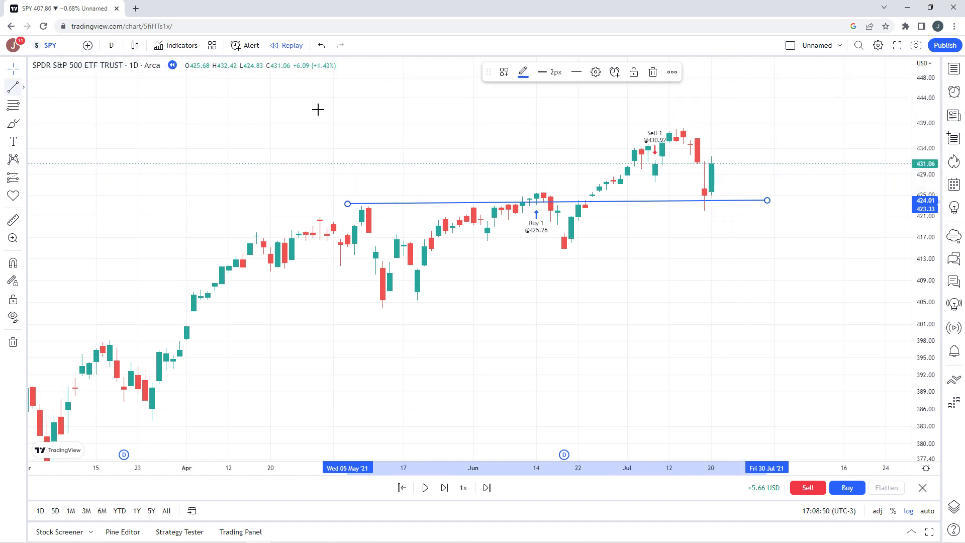
{"action": "left_click", "coordinate": [620, 124]}
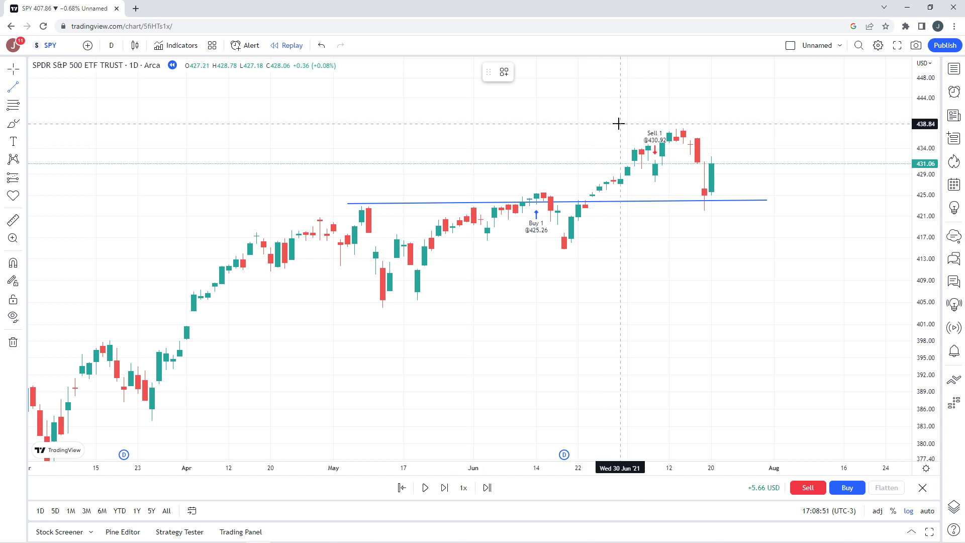
{"action": "left_click", "coordinate": [894, 126]}
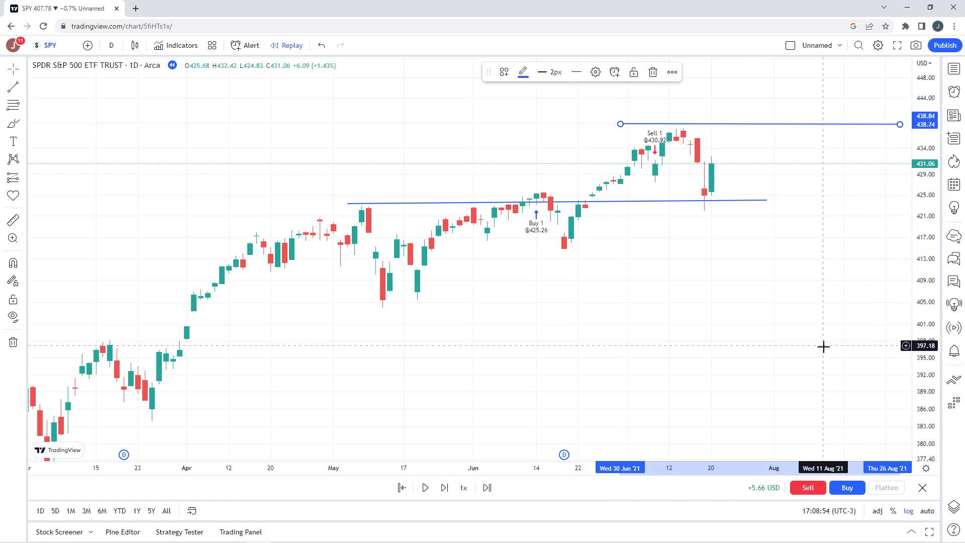
{"action": "left_click", "coordinate": [844, 490]}
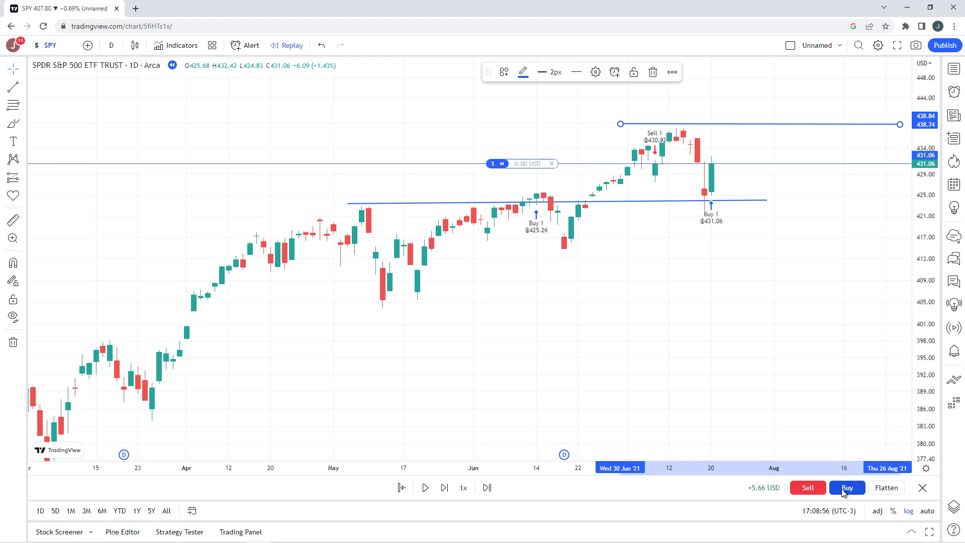
Step: Advance the replay manually by three daily bars until price closes above the target line, and flatten the long position
{"action": "left_click", "coordinate": [445, 487]}
{"action": "left_click", "coordinate": [445, 487]}
{"action": "left_click", "coordinate": [445, 487]}
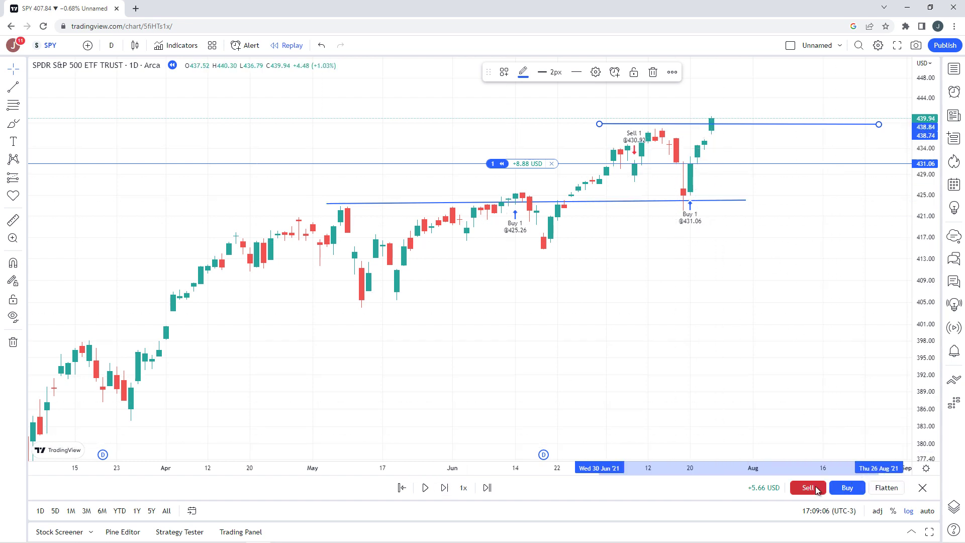
{"action": "left_click", "coordinate": [878, 492]}
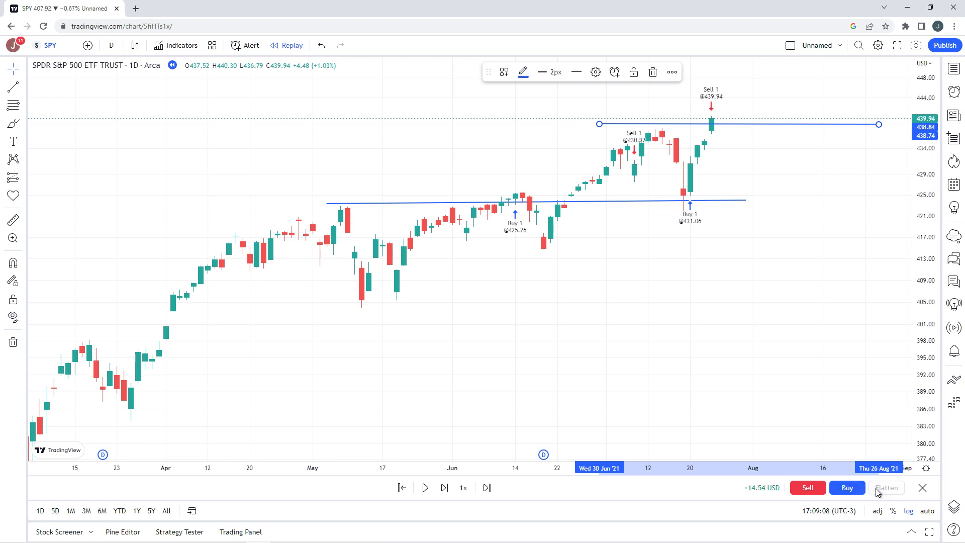